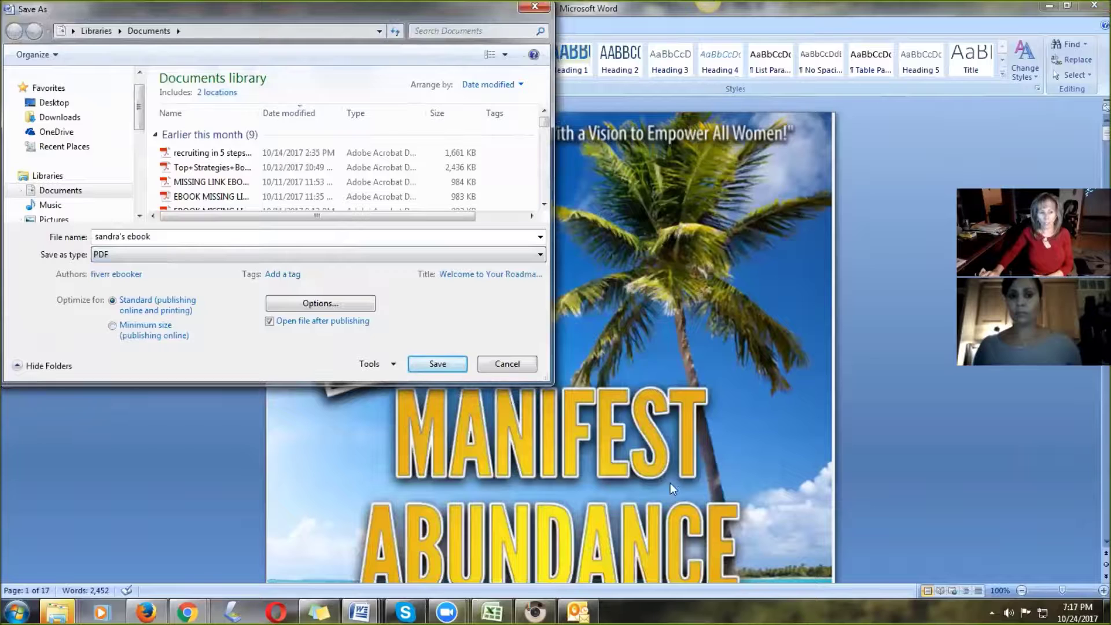
- Cancel saving the ebook as a PDF and switch from Word to the ClickFunnels page in the browser
left_click(504, 365)
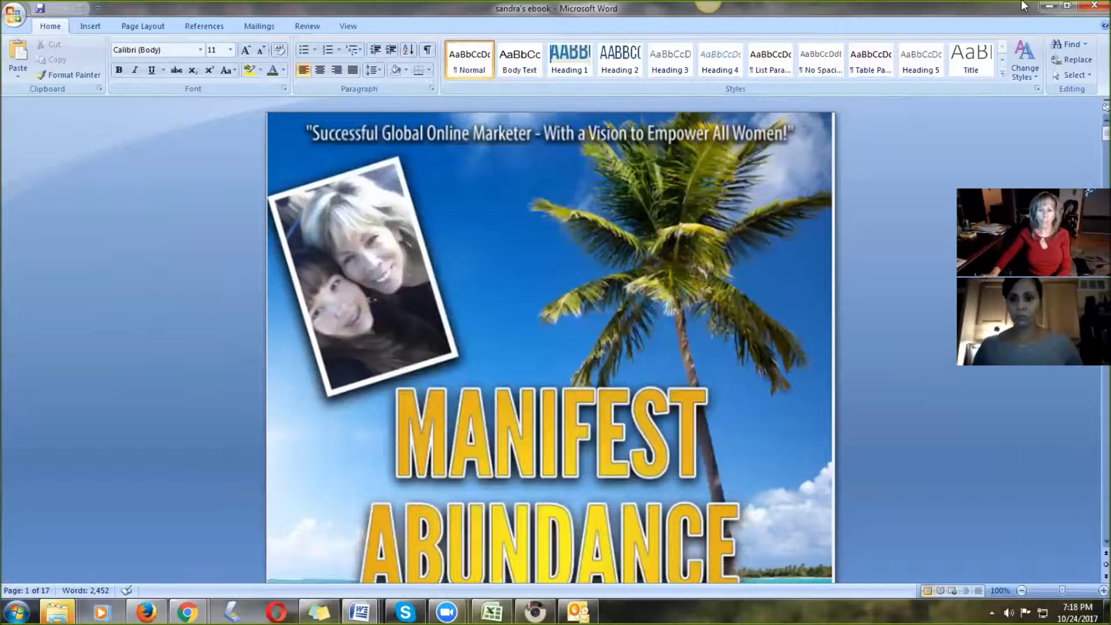
left_click(1047, 8)
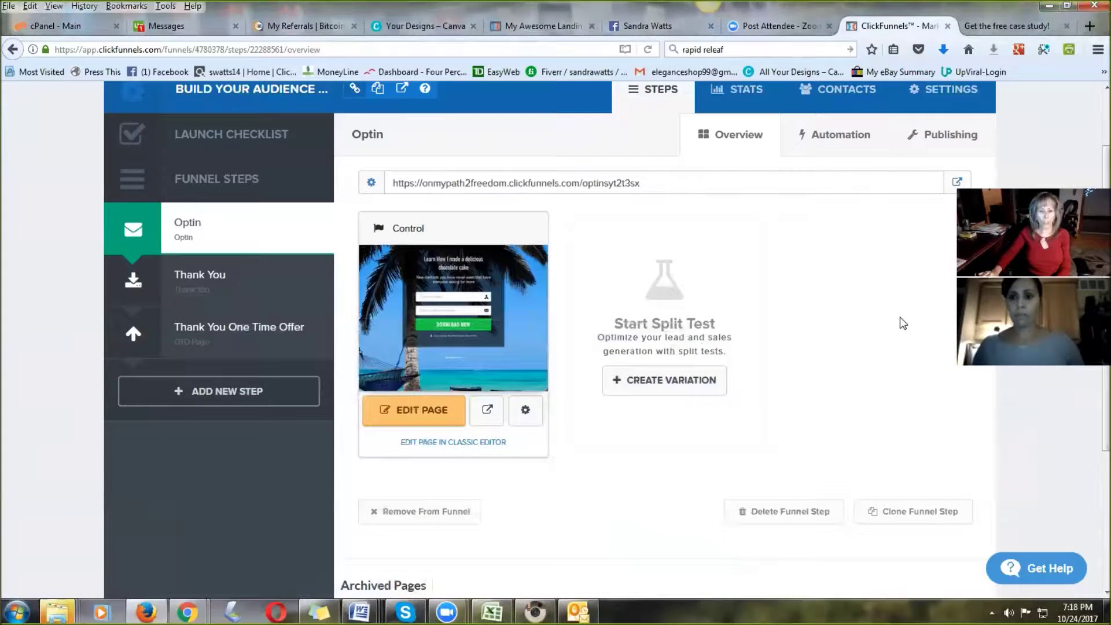
- Open the ClickFunnels account's digital assets and look through the uploaded files
scroll(904, 322, "up", 3)
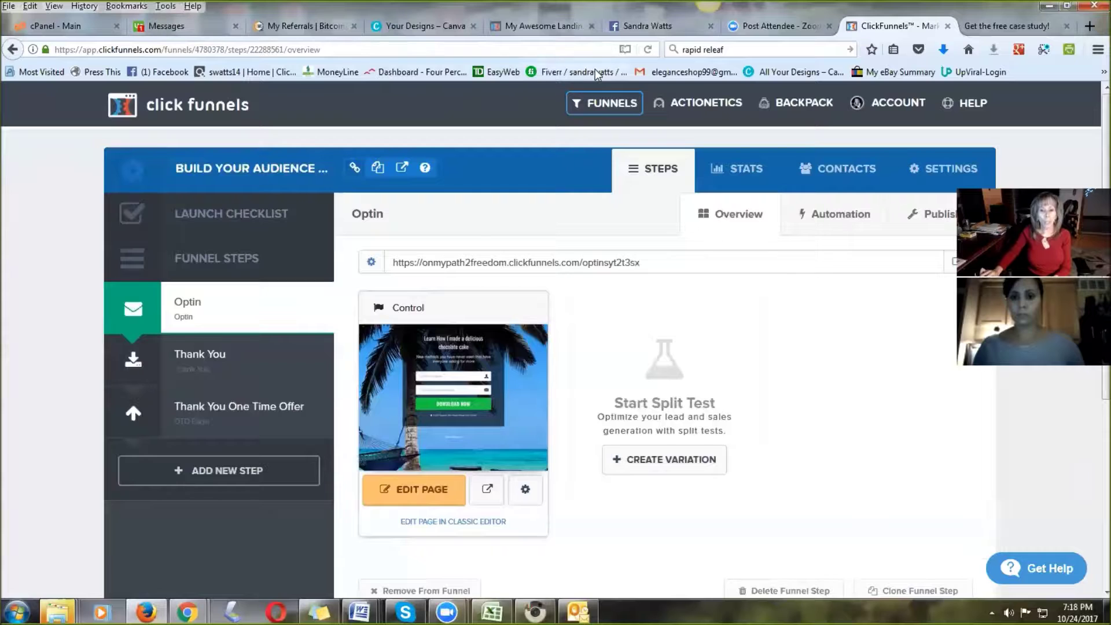
mouse_move(893, 99)
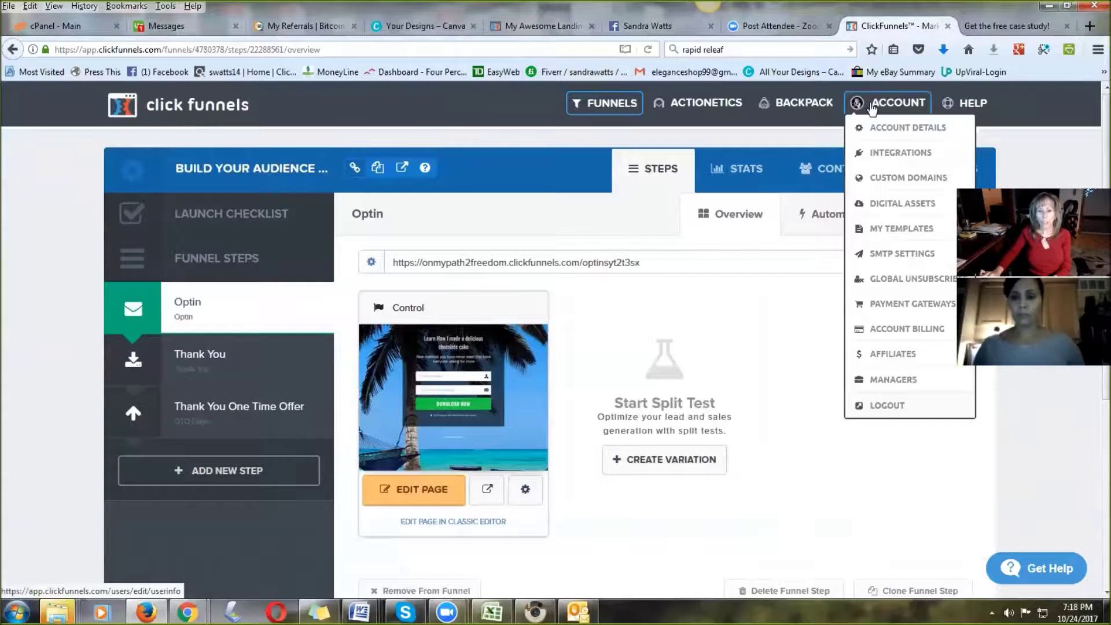
left_click(898, 202)
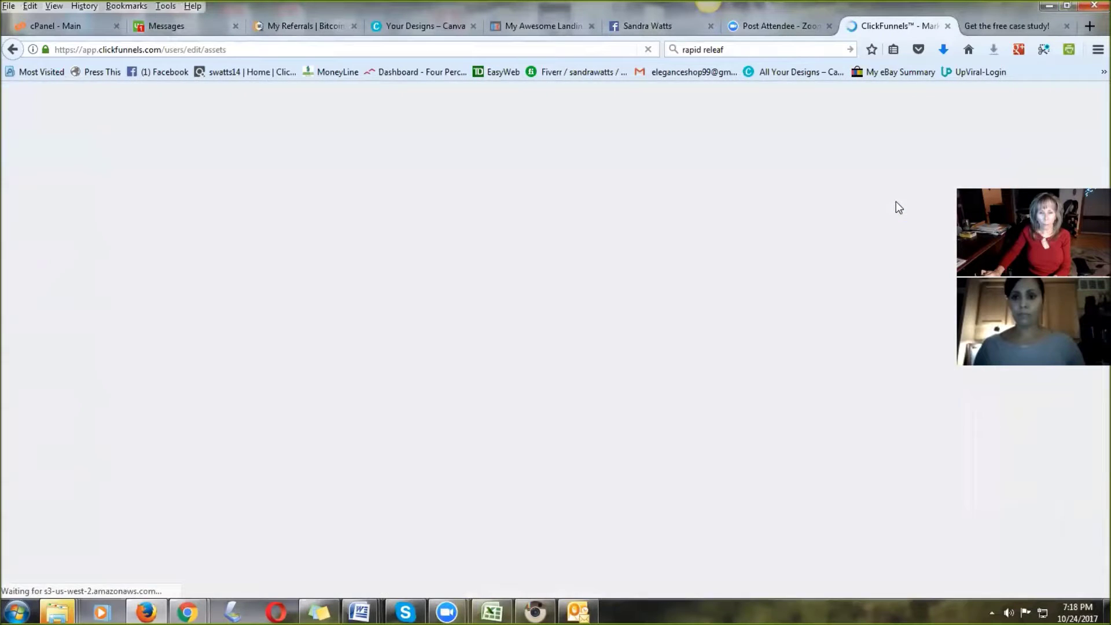
scroll(793, 197, "down", 5)
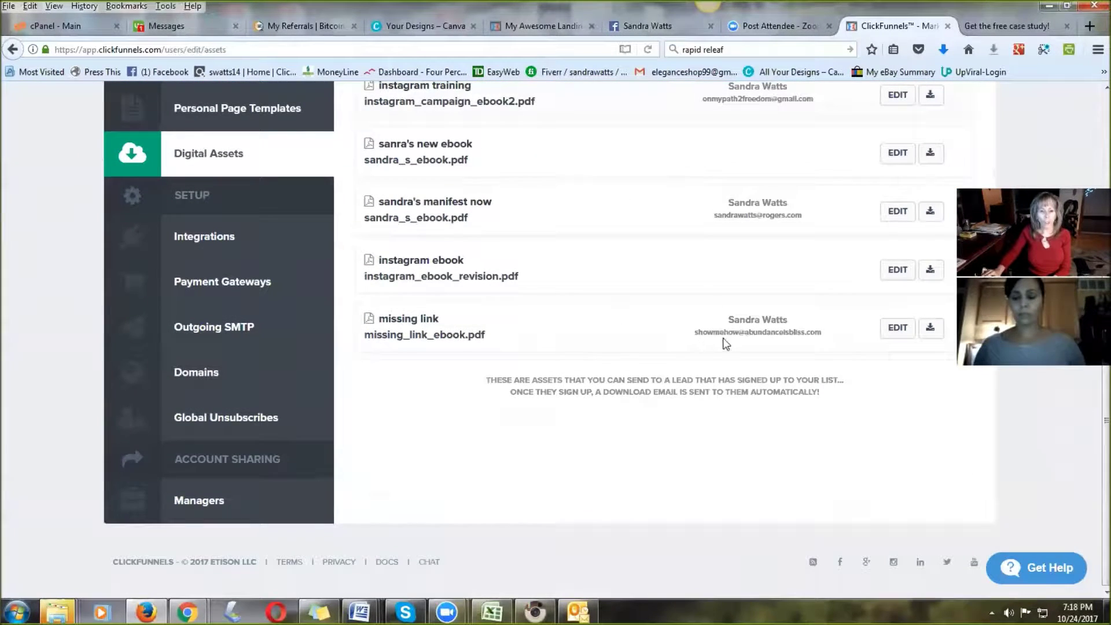
scroll(712, 337, "up", 2)
scroll(730, 337, "up", 2)
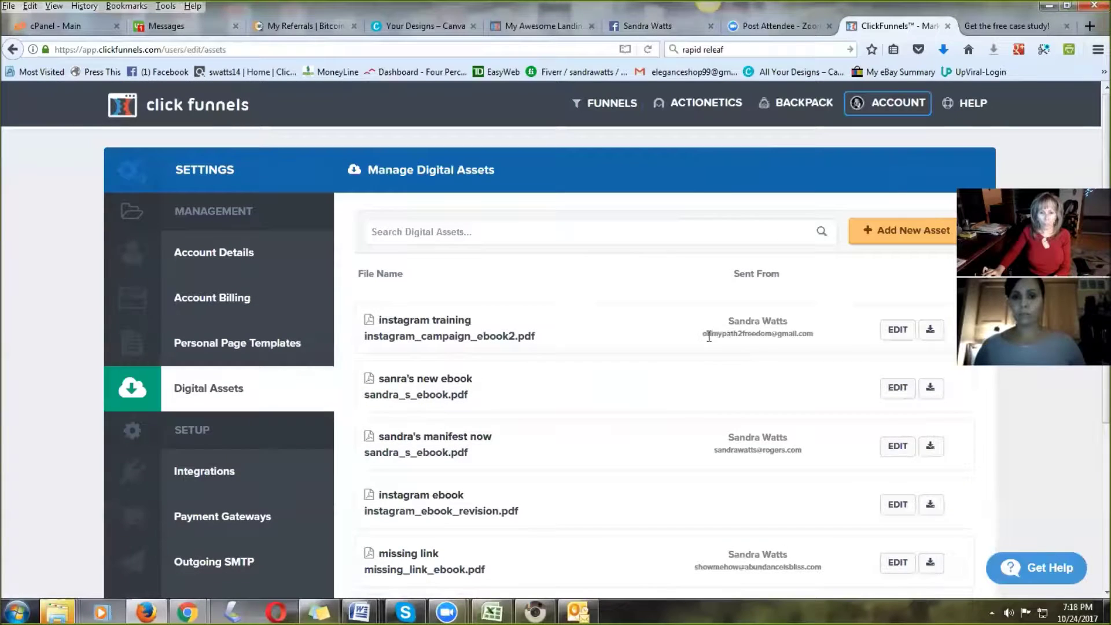
- Start a new digital asset and name it "My Chocolate Cake recipe"
left_click(906, 231)
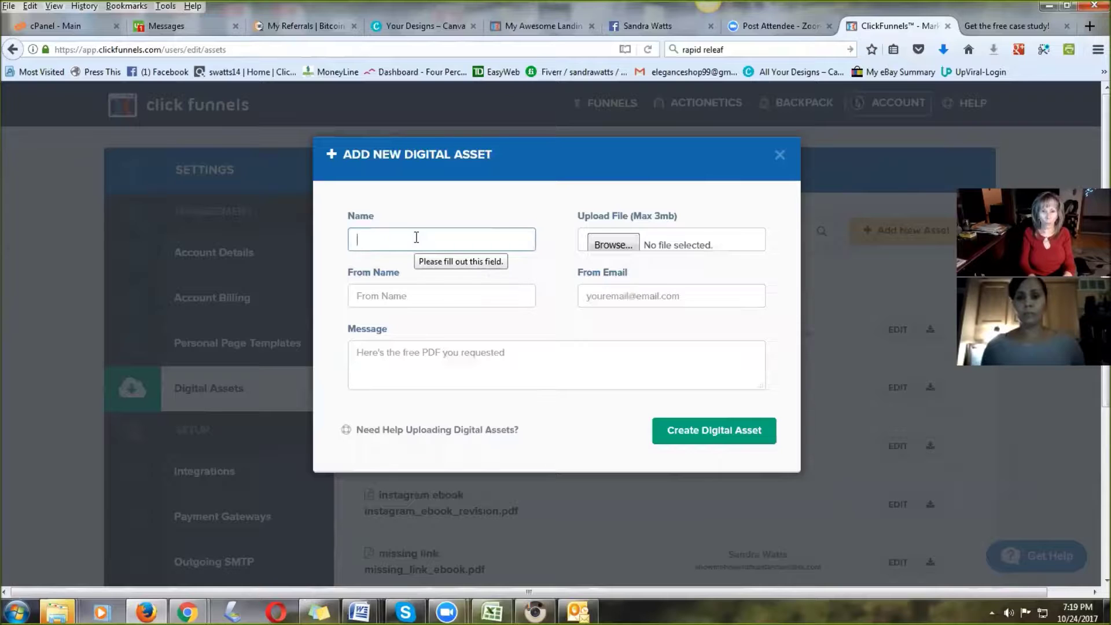
type("y Choco")
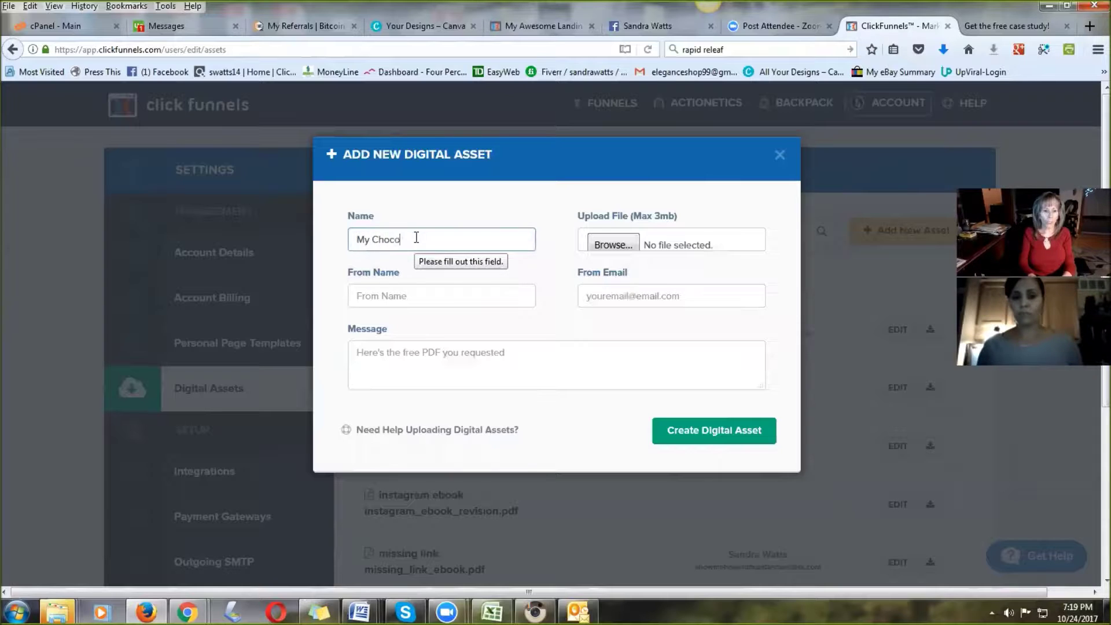
type("late Cake recipe")
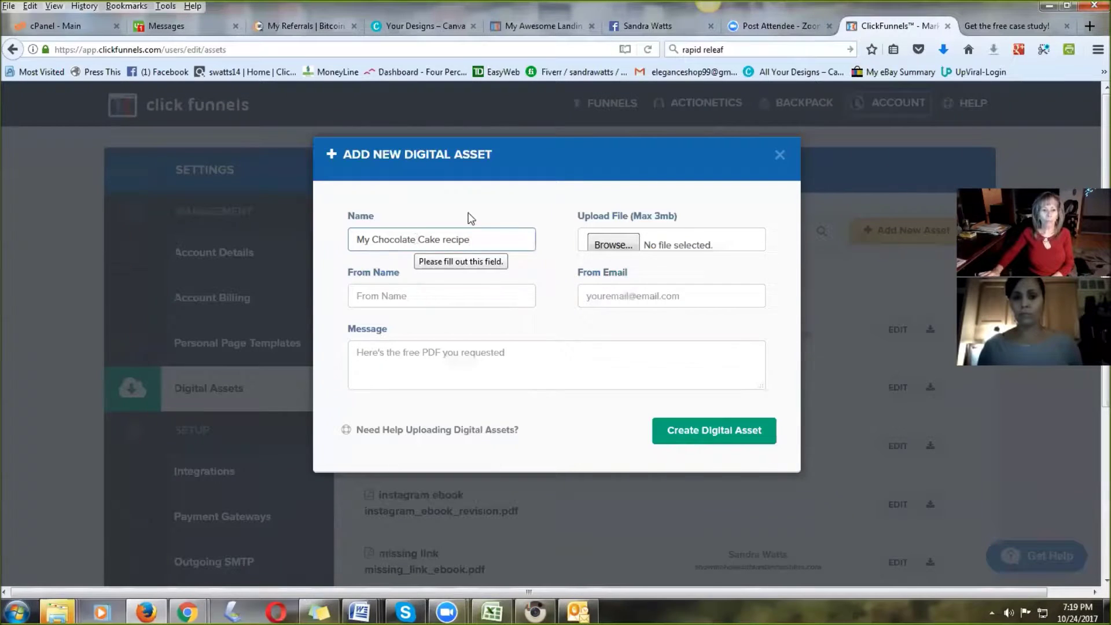
- Attach the PDF "EBook Version of The DNA of Success" from the Documents library, then close the form without creating the asset
left_click(613, 244)
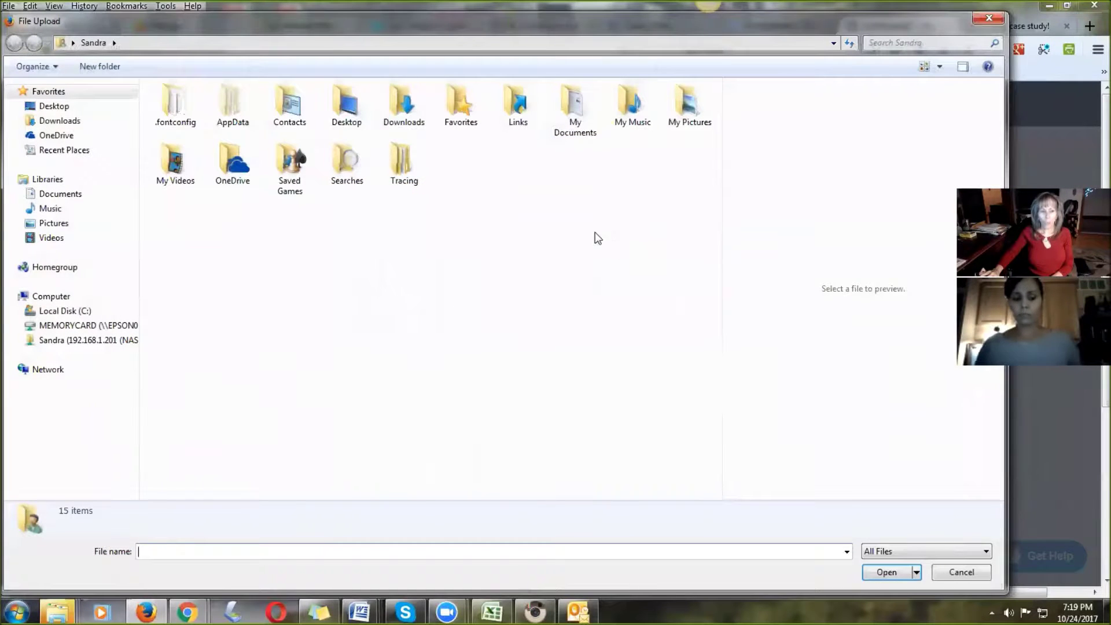
left_click(53, 196)
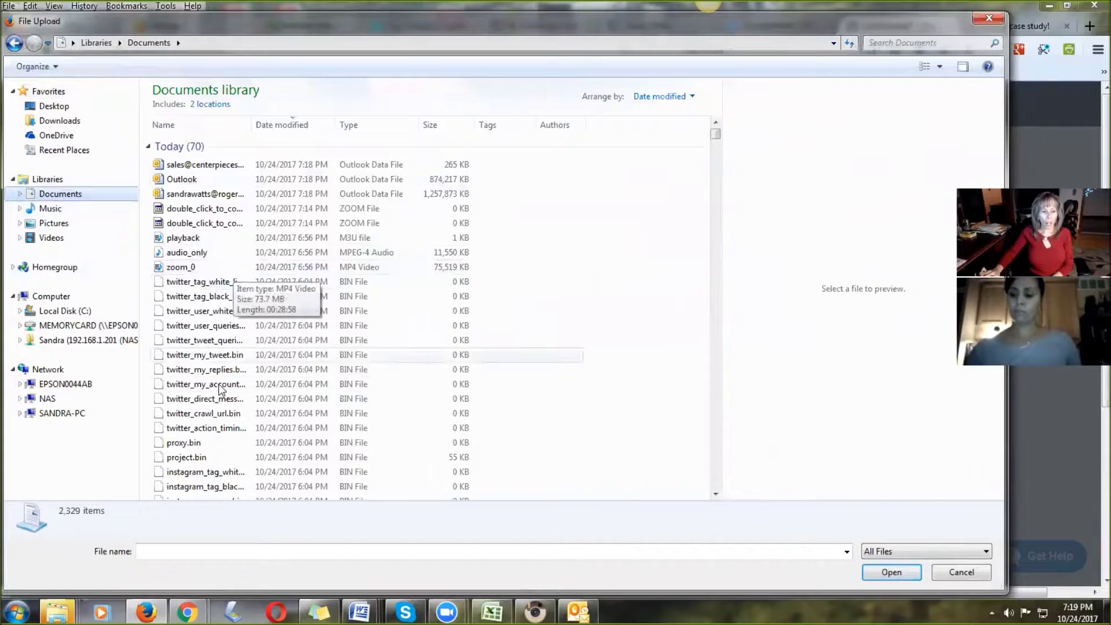
left_click(191, 443)
scroll(234, 445, "down", 20)
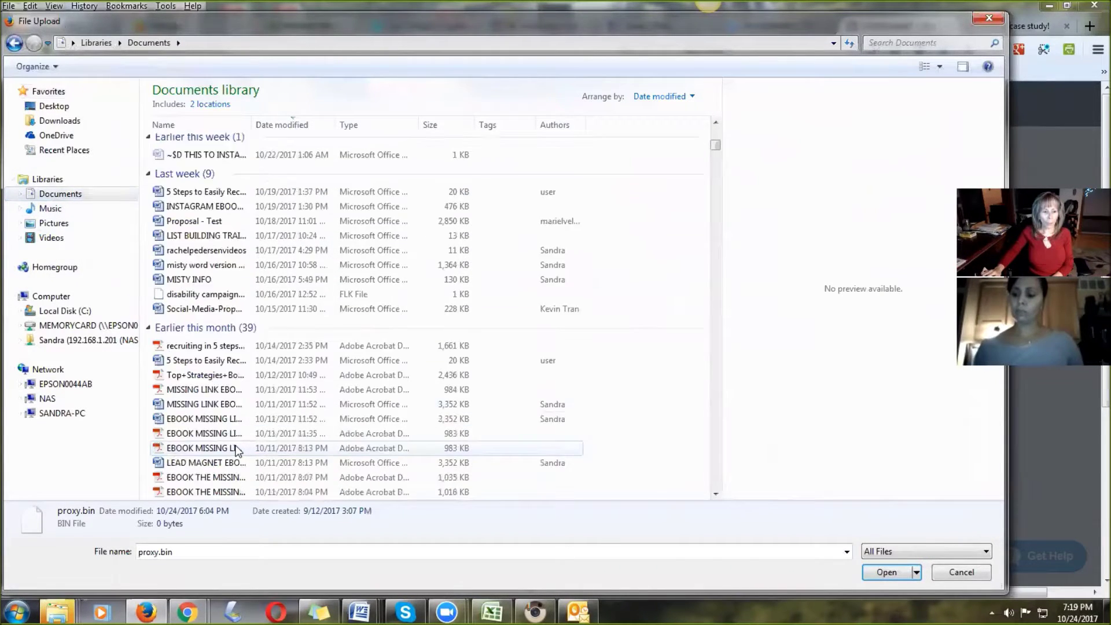
scroll(188, 353, "down", 9)
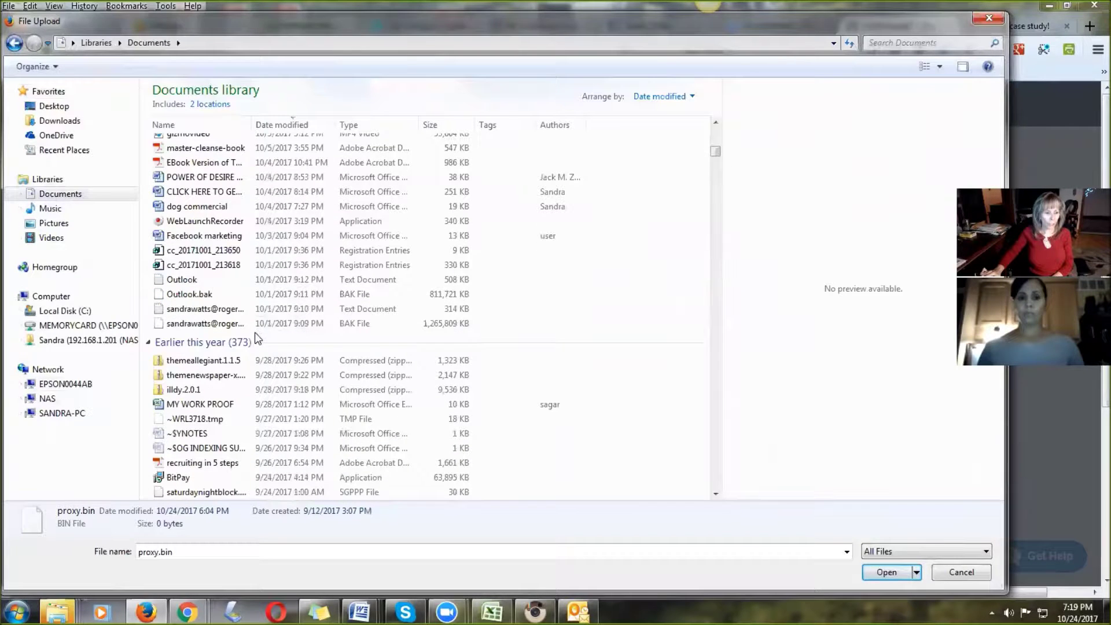
left_click(197, 163)
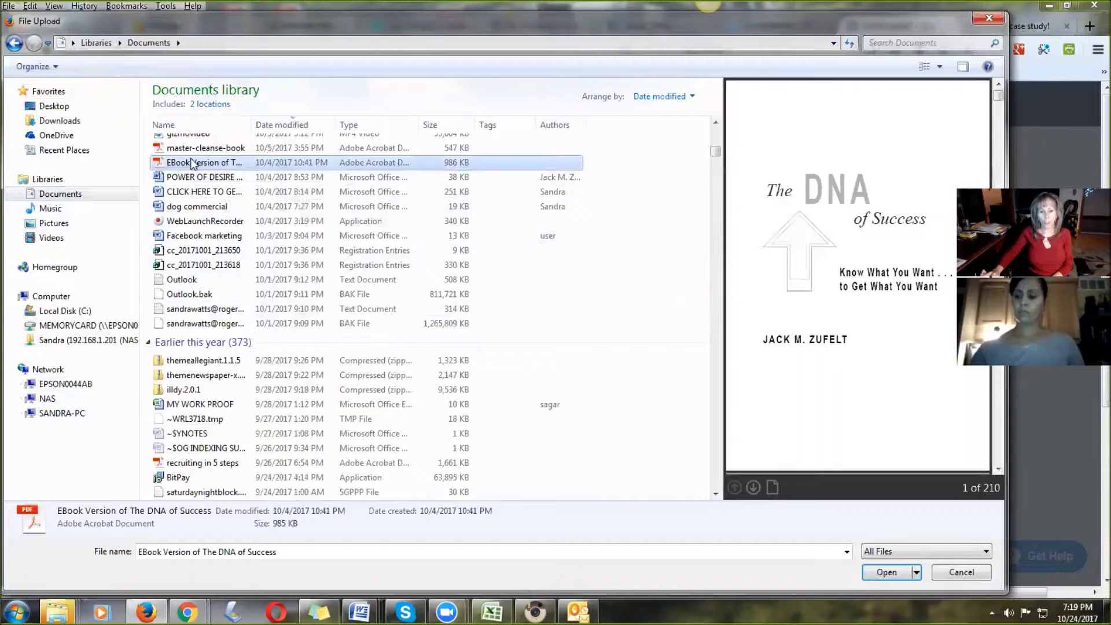
left_click(881, 572)
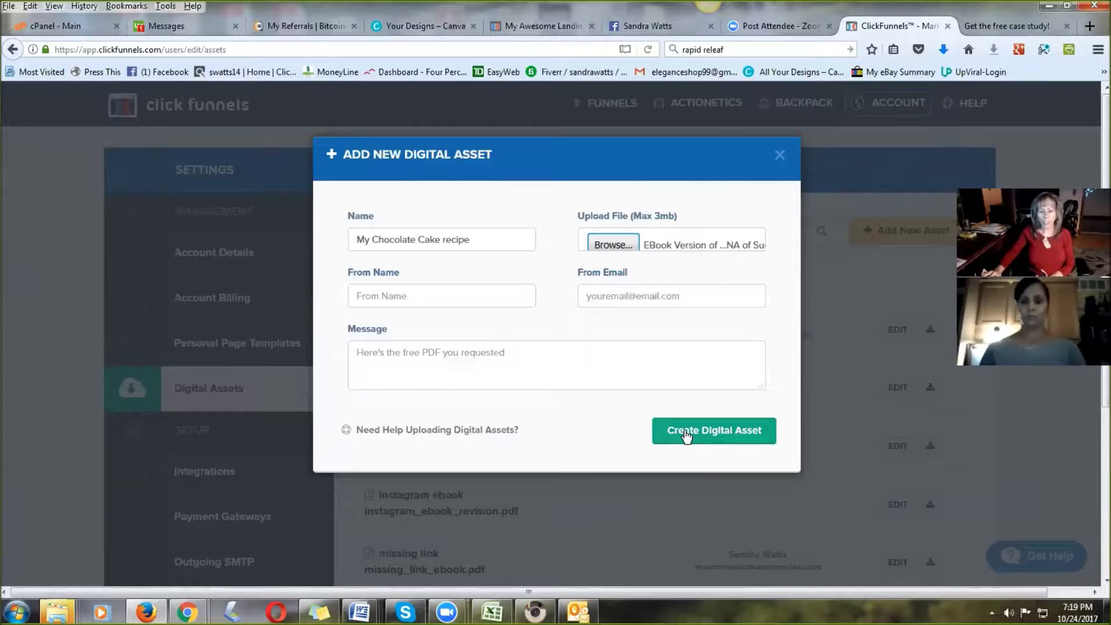
left_click(780, 155)
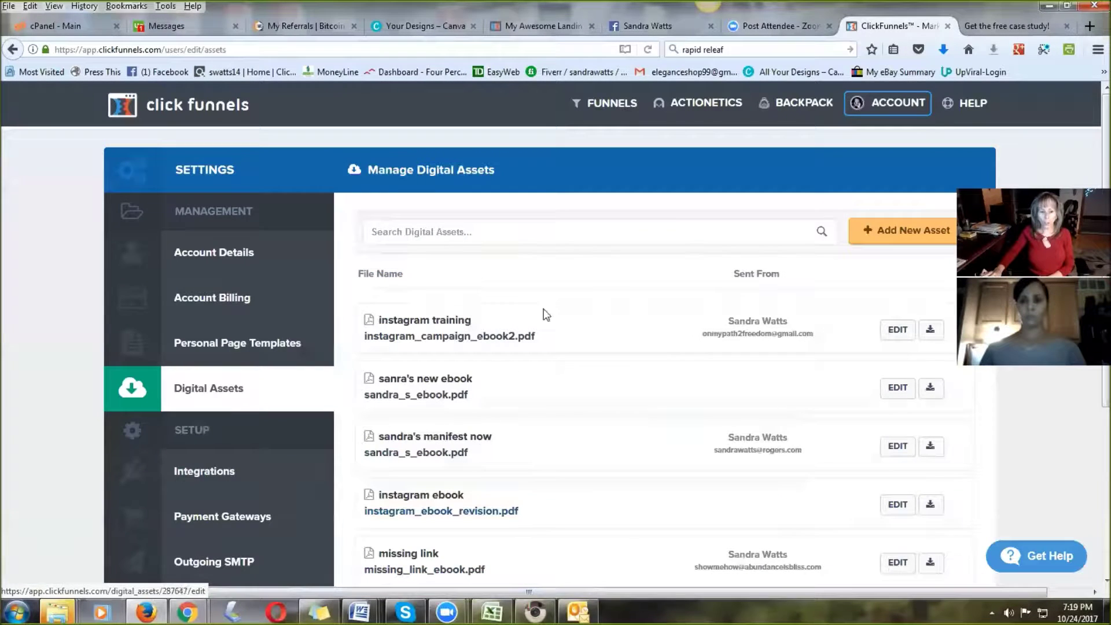
- Return to the funnels list and open the "BUILD YOUR AUDIENCE - FREE MINI COURSE" funnel
scroll(616, 376, "down", 4)
scroll(613, 380, "up", 5)
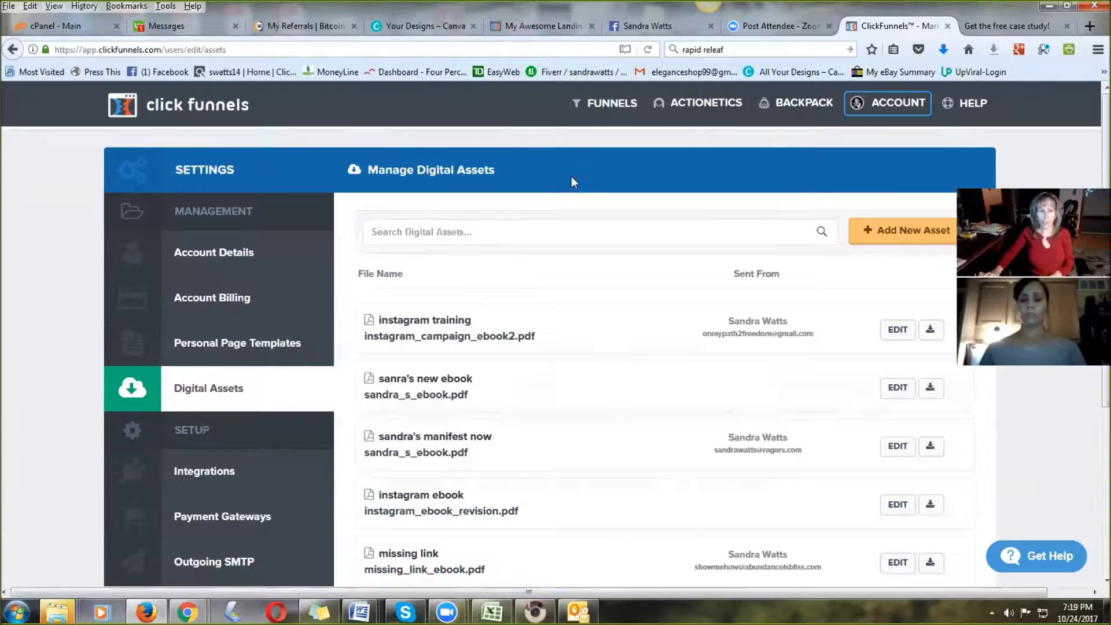
mouse_move(608, 104)
left_click(623, 129)
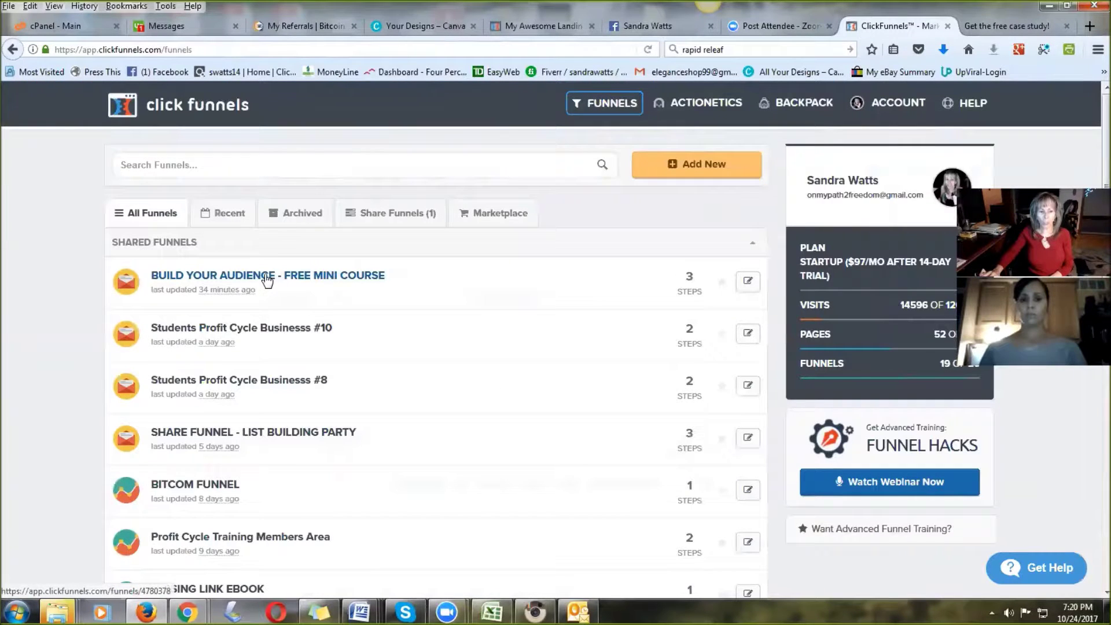
left_click(284, 278)
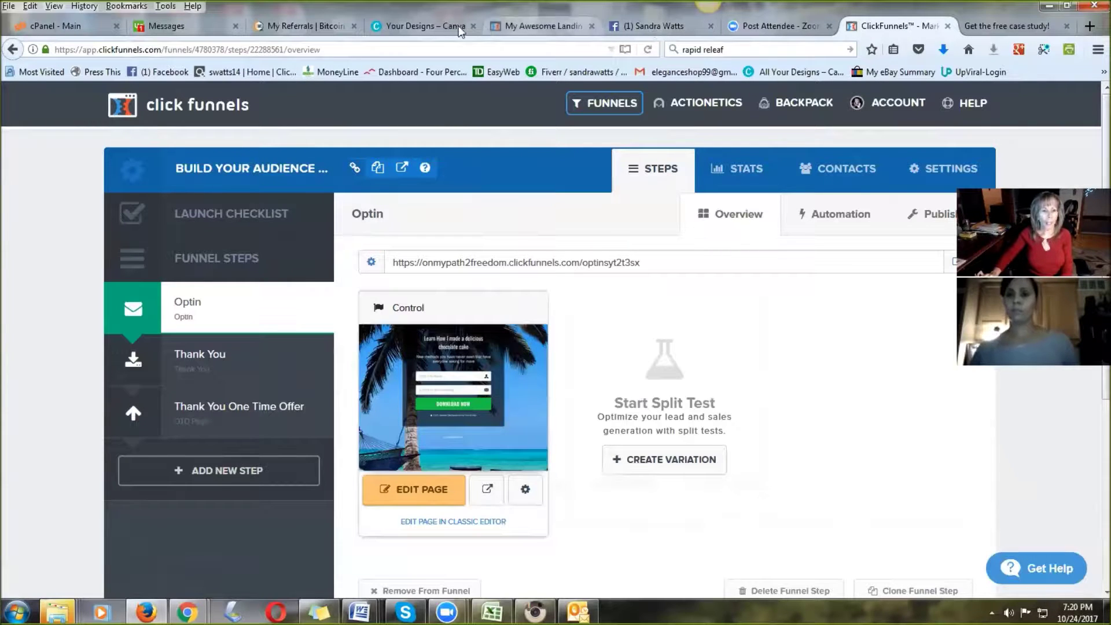
- Switch to Canva and look over all existing designs
left_click(422, 26)
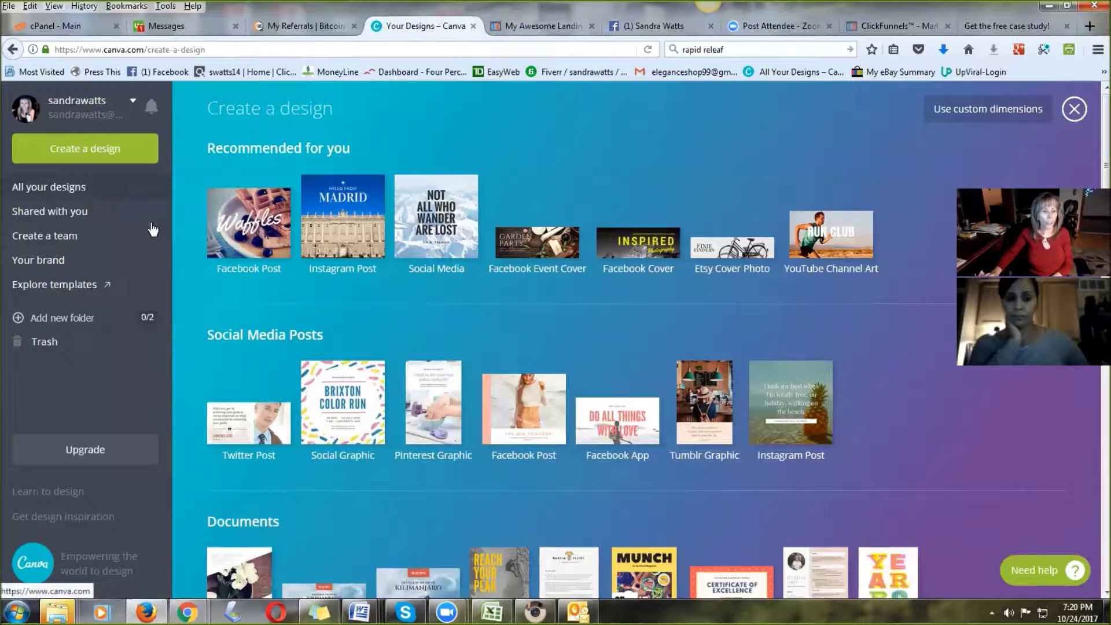
left_click(34, 195)
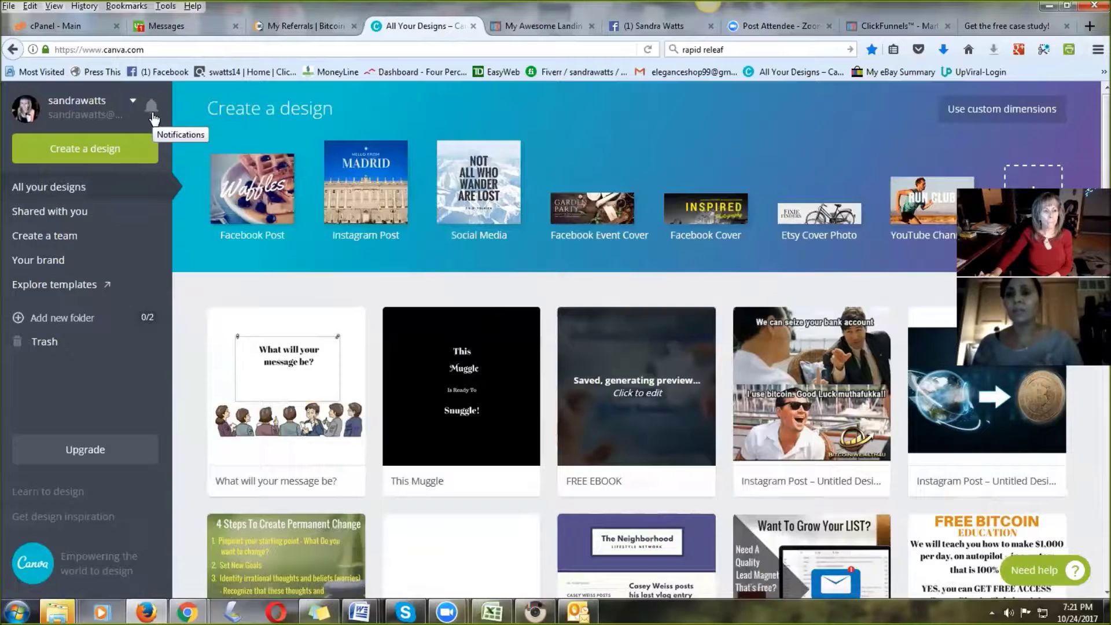
scroll(127, 358, "down", 5)
scroll(134, 360, "up", 5)
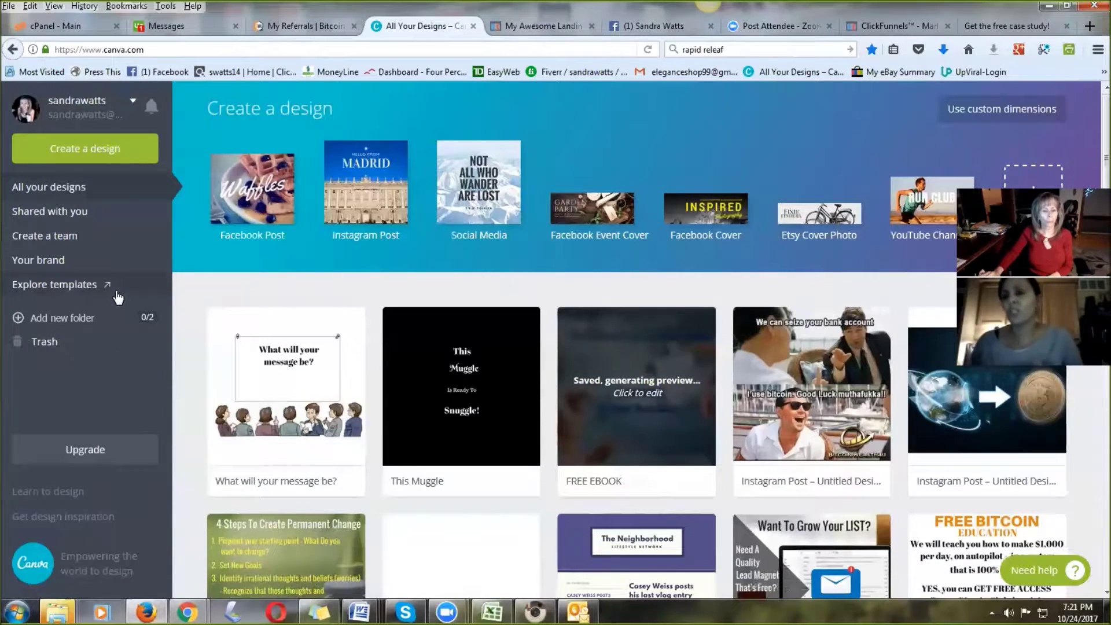
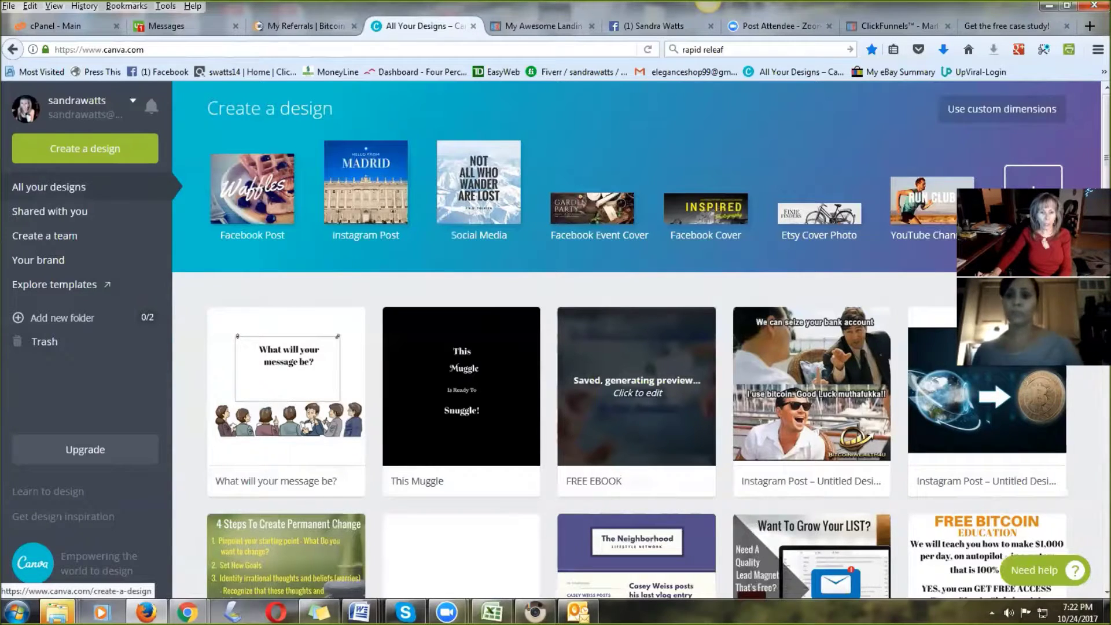
- Create a new A4 document design after looking through the available design formats
left_click(85, 149)
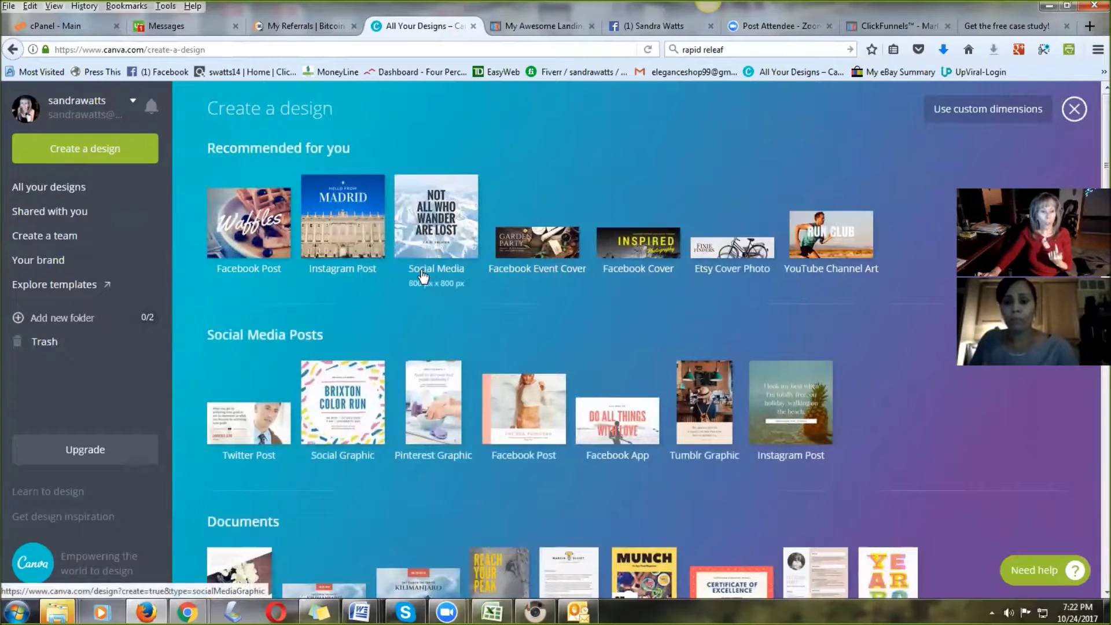
scroll(436, 290, "down", 1)
scroll(436, 290, "down", 1)
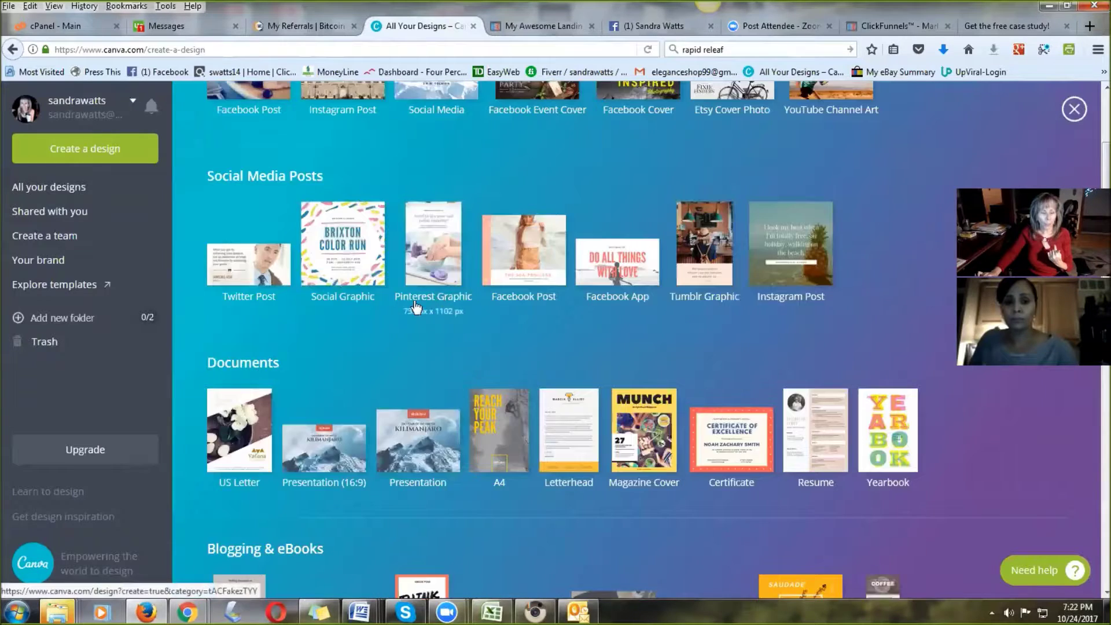
scroll(434, 289, "up", 2)
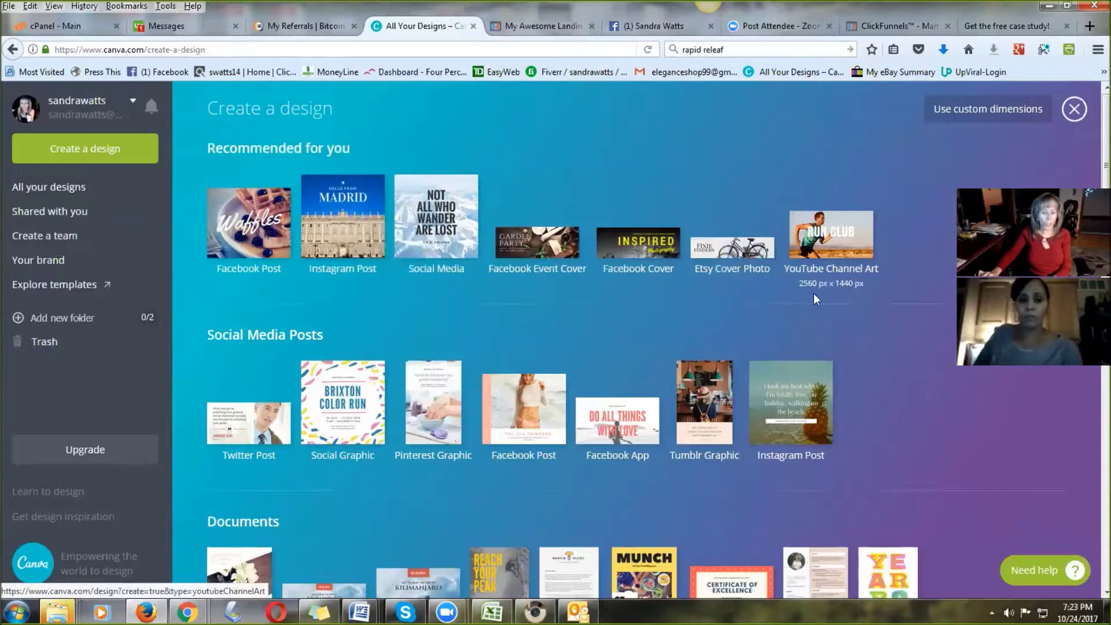
scroll(777, 325, "down", 1)
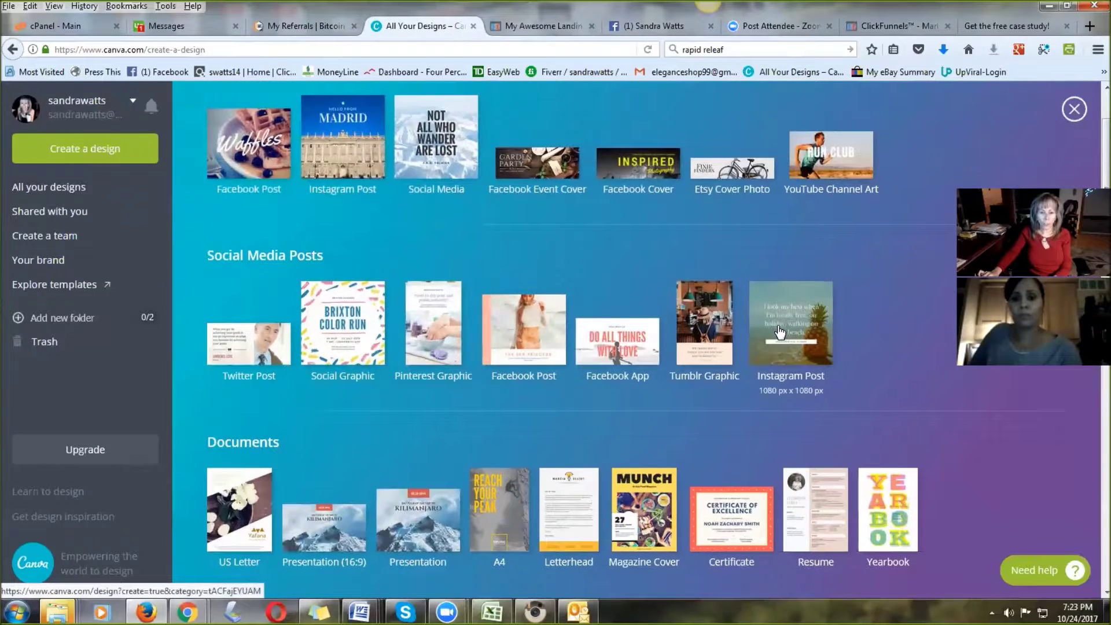
scroll(780, 332, "down", 1)
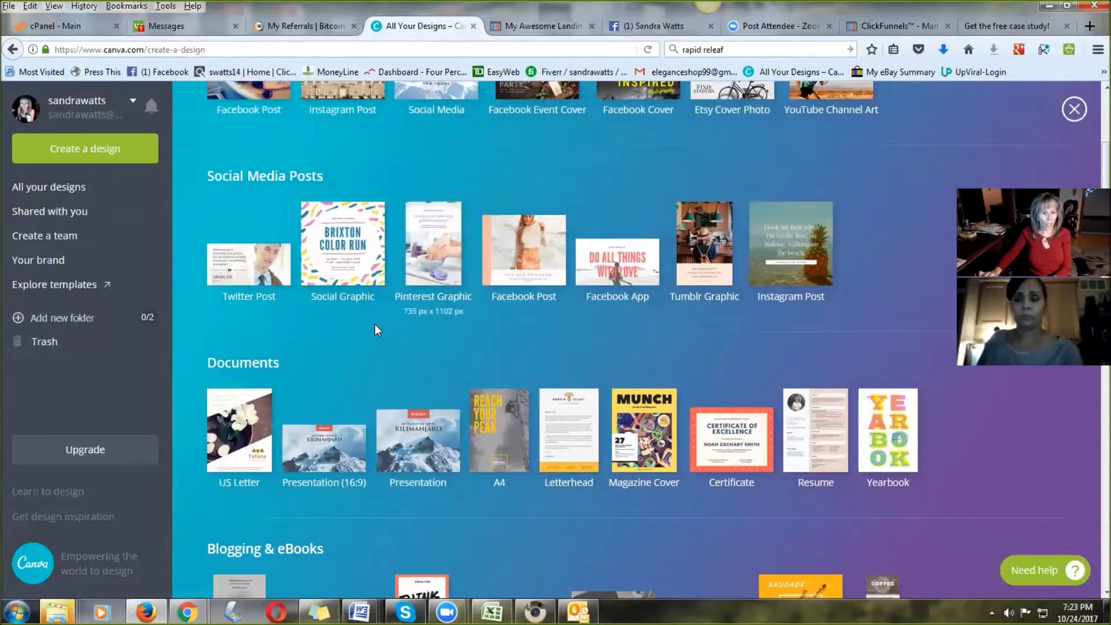
scroll(627, 339, "down", 2)
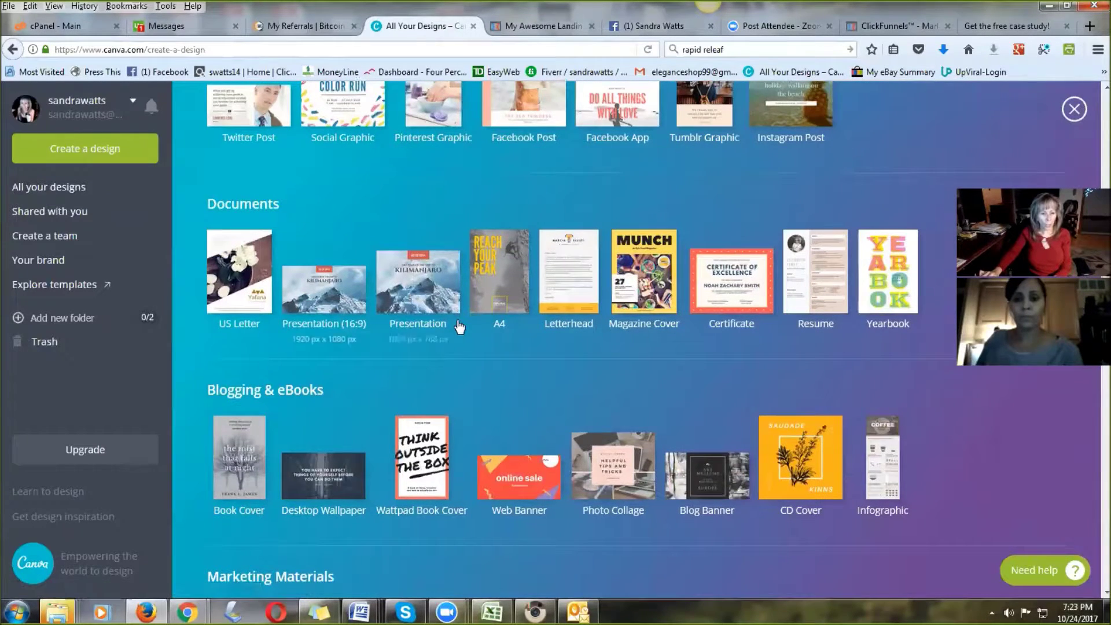
left_click(499, 327)
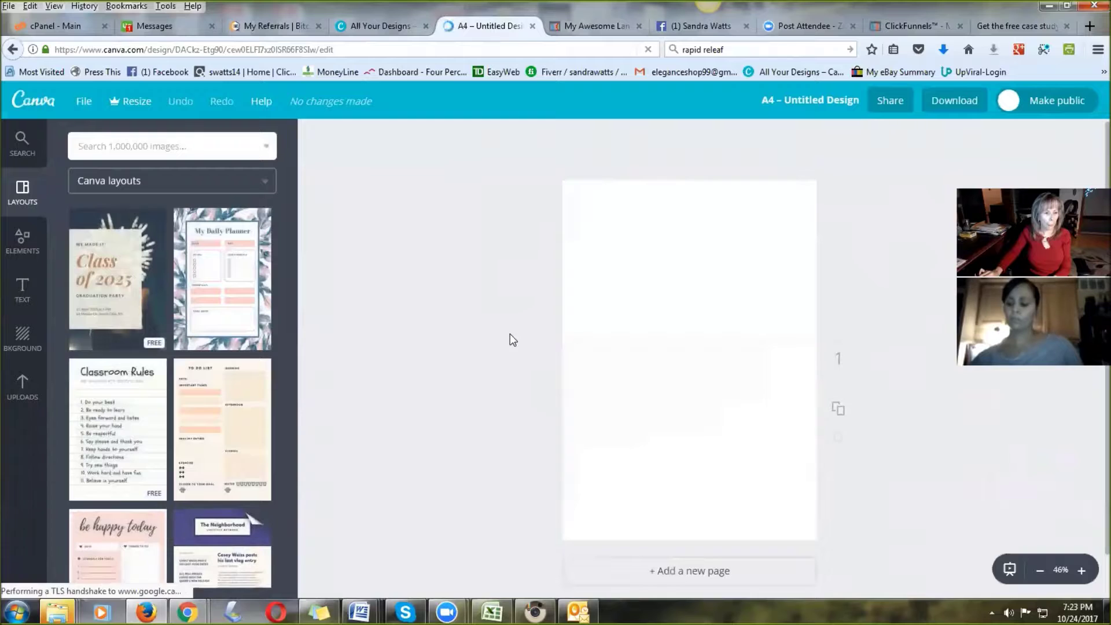
- Look through the available A4 layouts for one suitable for an ebook-style document
scroll(206, 305, "down", 2)
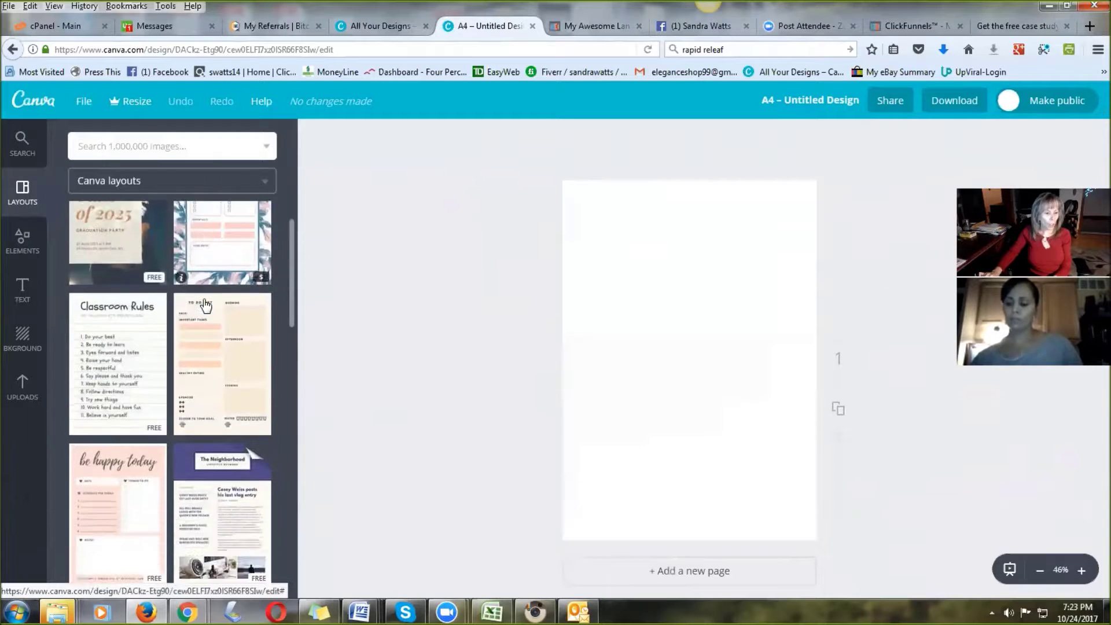
scroll(215, 304, "down", 3)
scroll(224, 302, "down", 4)
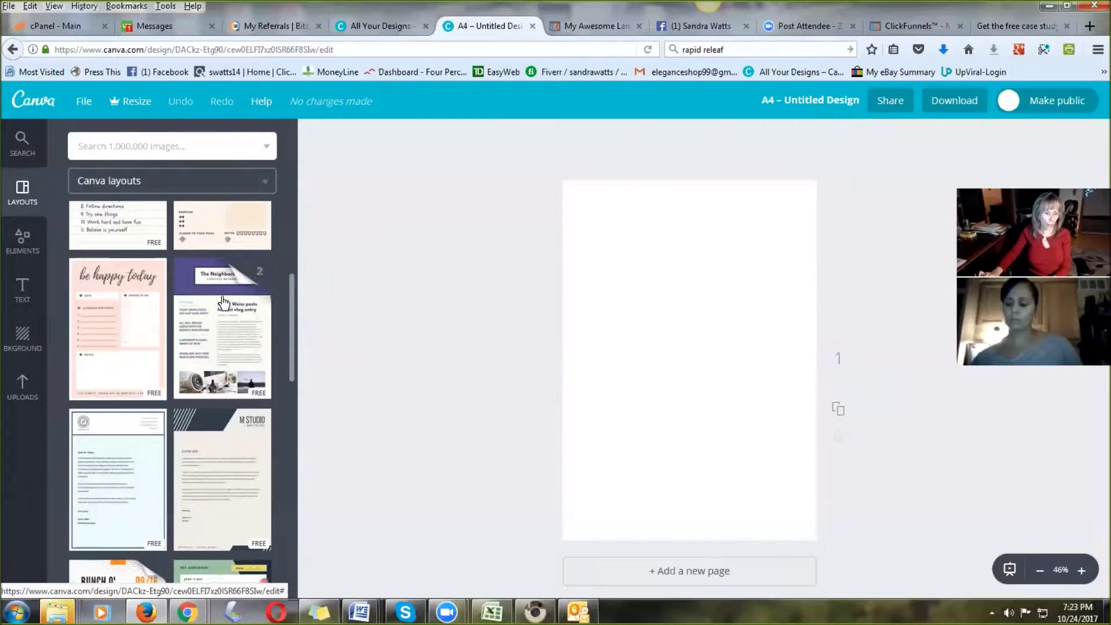
scroll(224, 302, "down", 1)
scroll(223, 302, "down", 7)
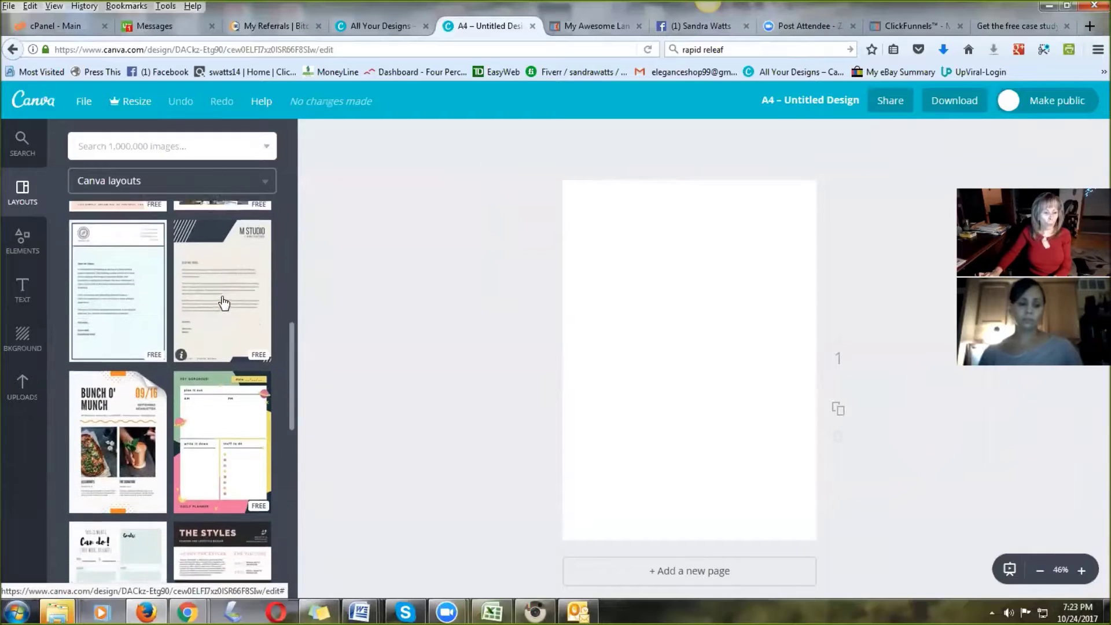
scroll(223, 302, "down", 10)
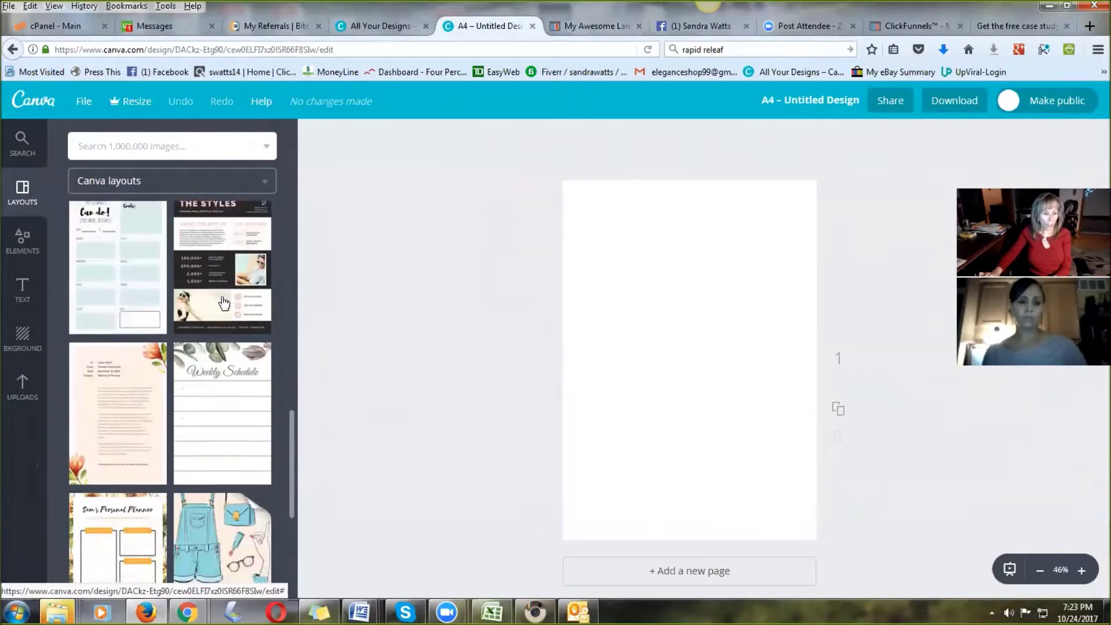
scroll(223, 303, "down", 8)
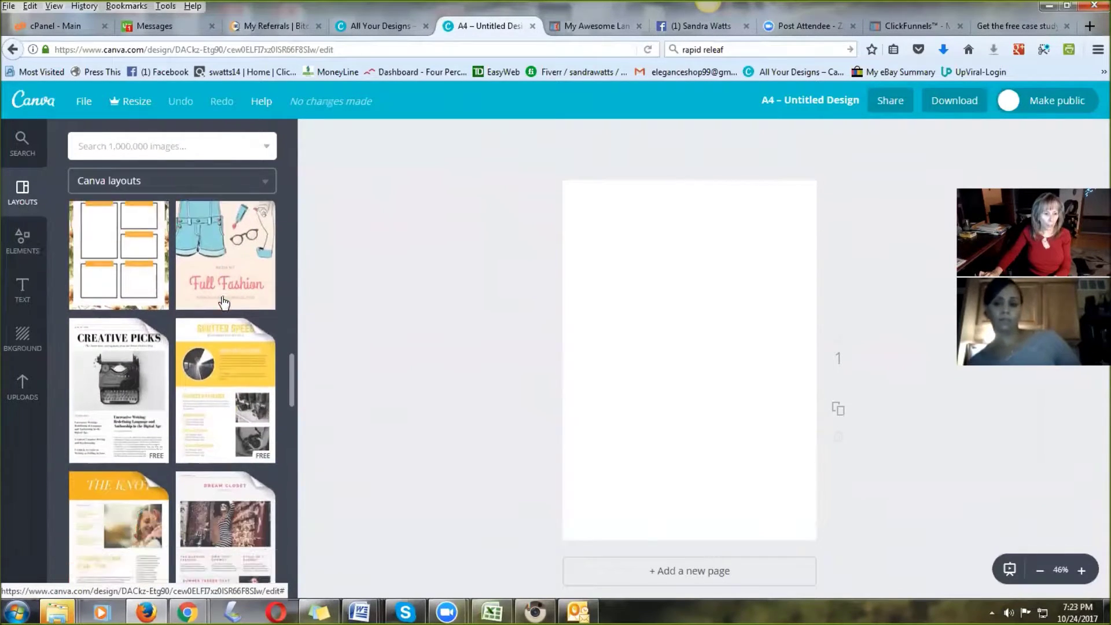
scroll(223, 303, "down", 6)
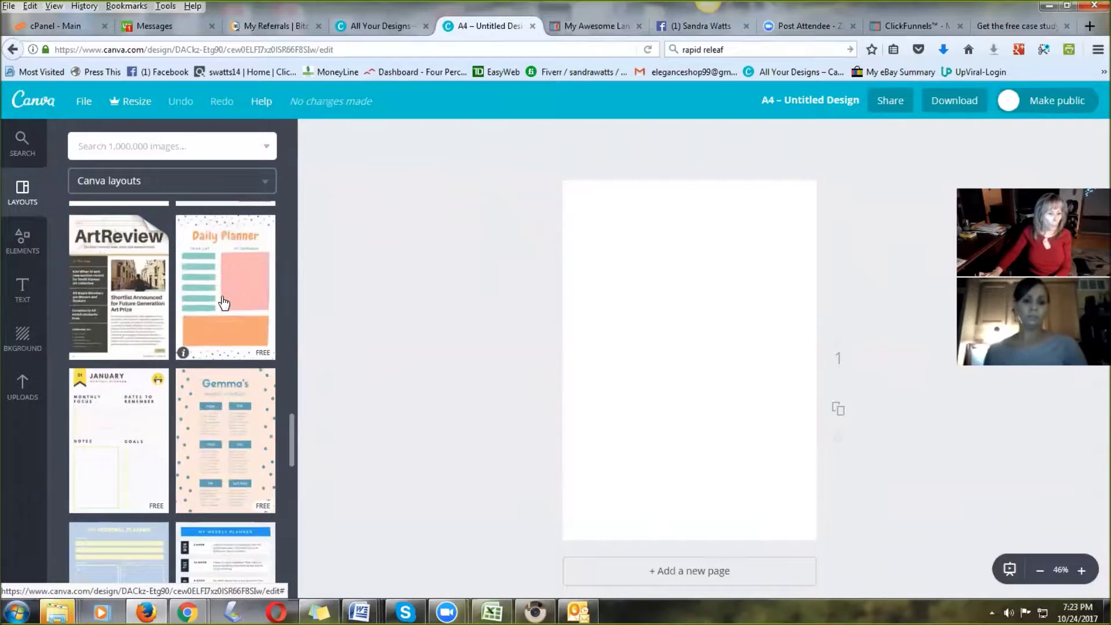
scroll(223, 302, "down", 6)
scroll(224, 302, "down", 4)
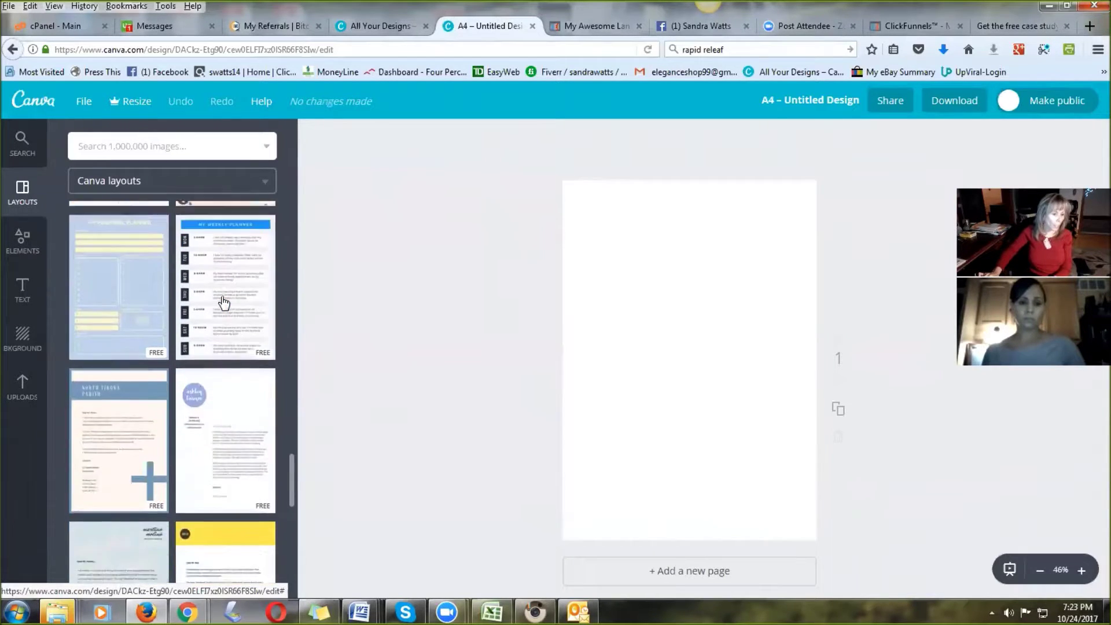
scroll(223, 302, "down", 1)
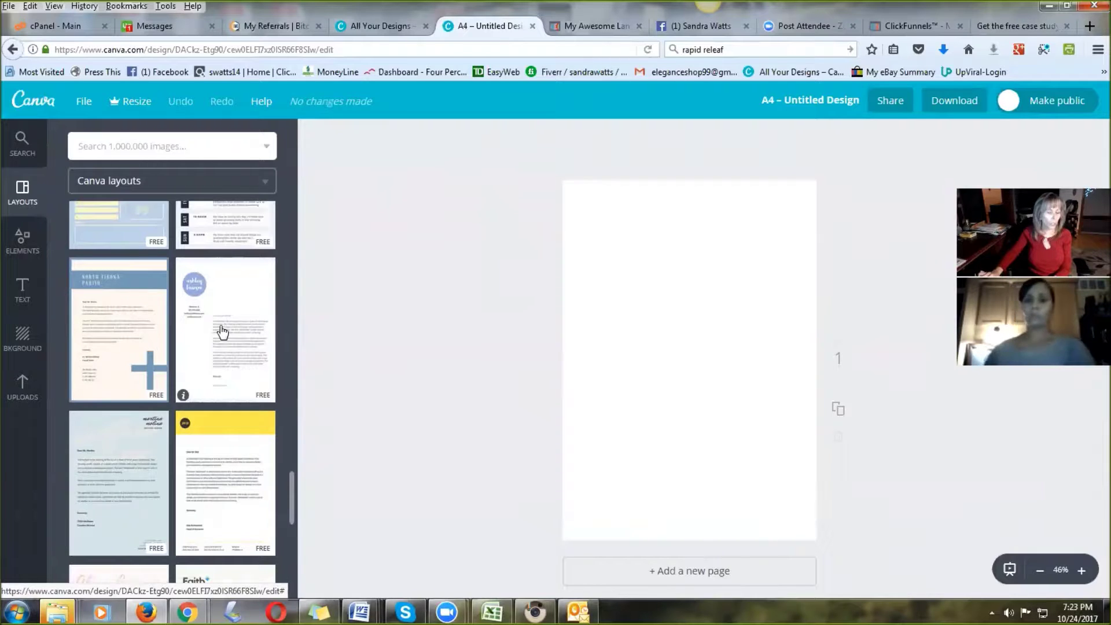
scroll(191, 407, "down", 4)
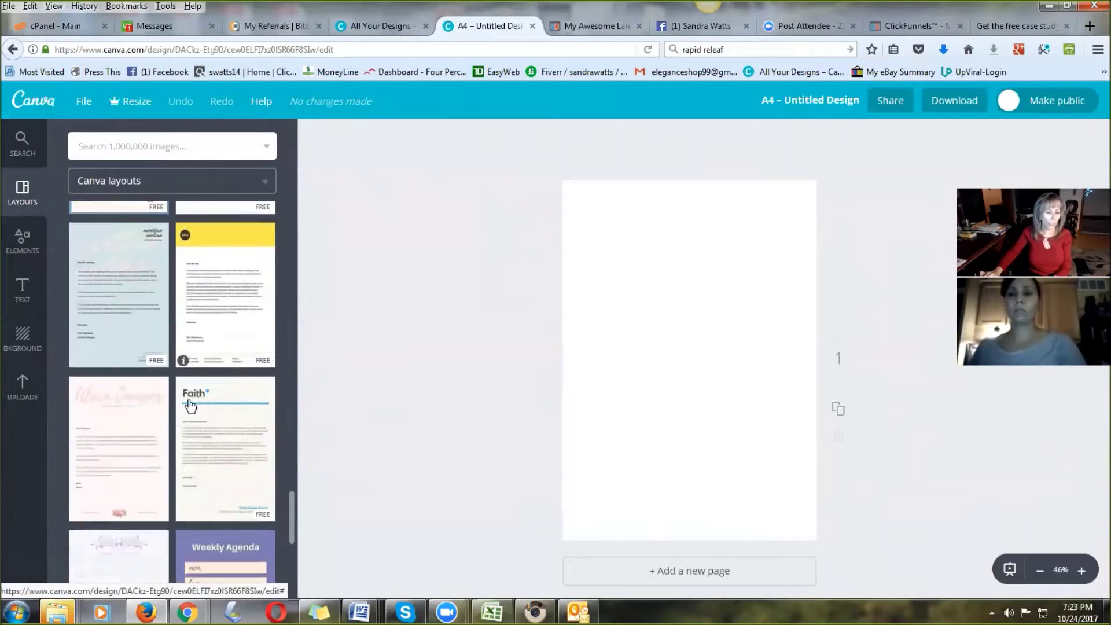
scroll(190, 406, "down", 3)
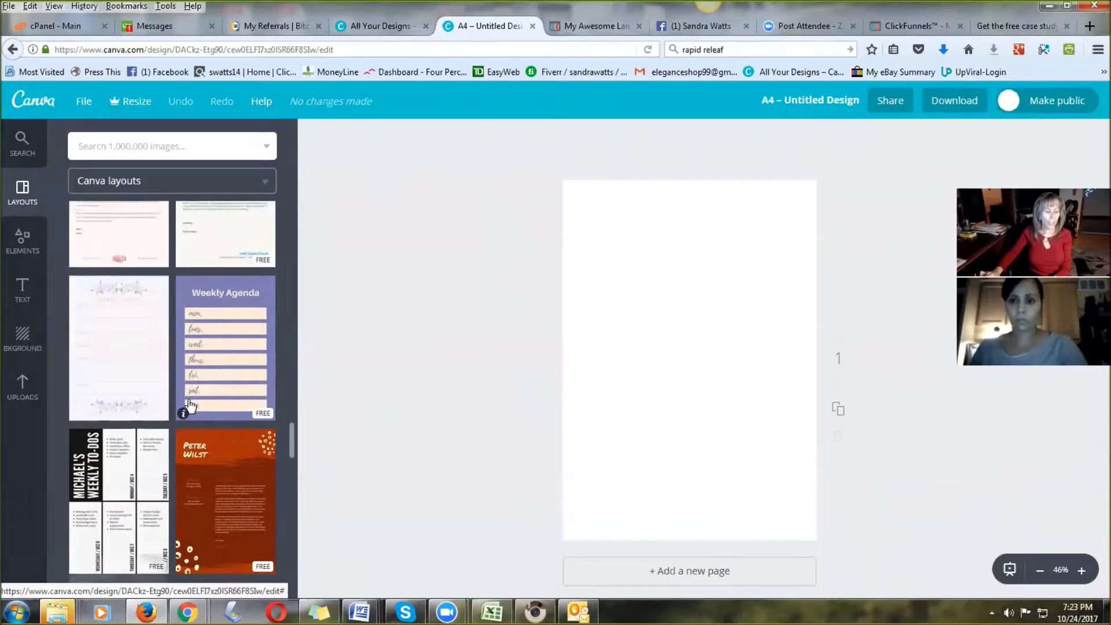
scroll(190, 407, "up", 7)
scroll(190, 407, "up", 6)
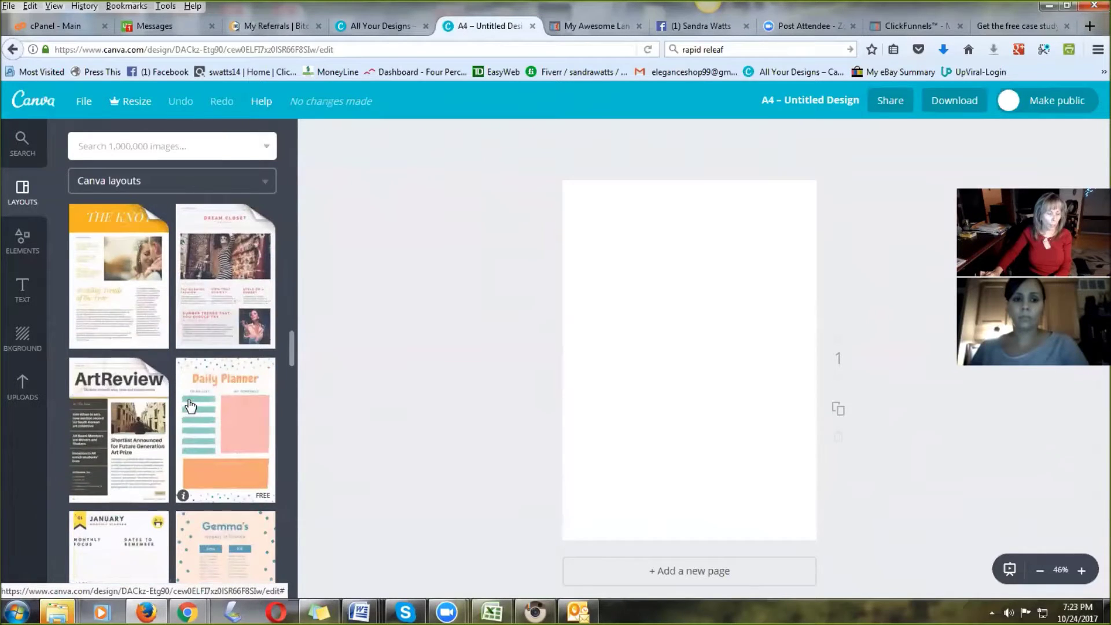
scroll(190, 406, "up", 6)
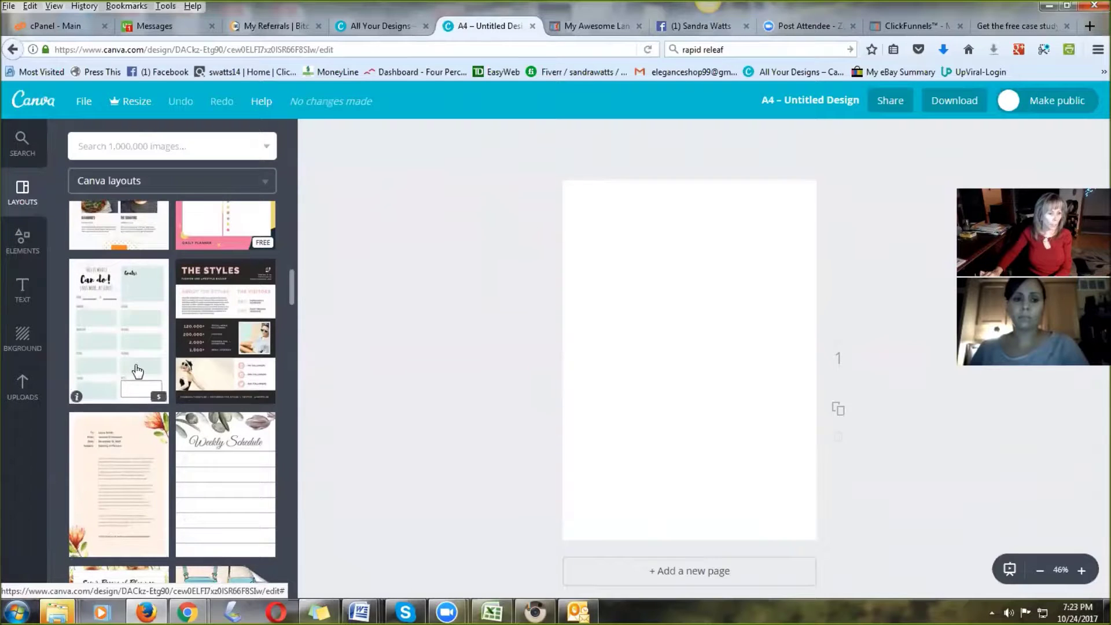
scroll(137, 371, "up", 3)
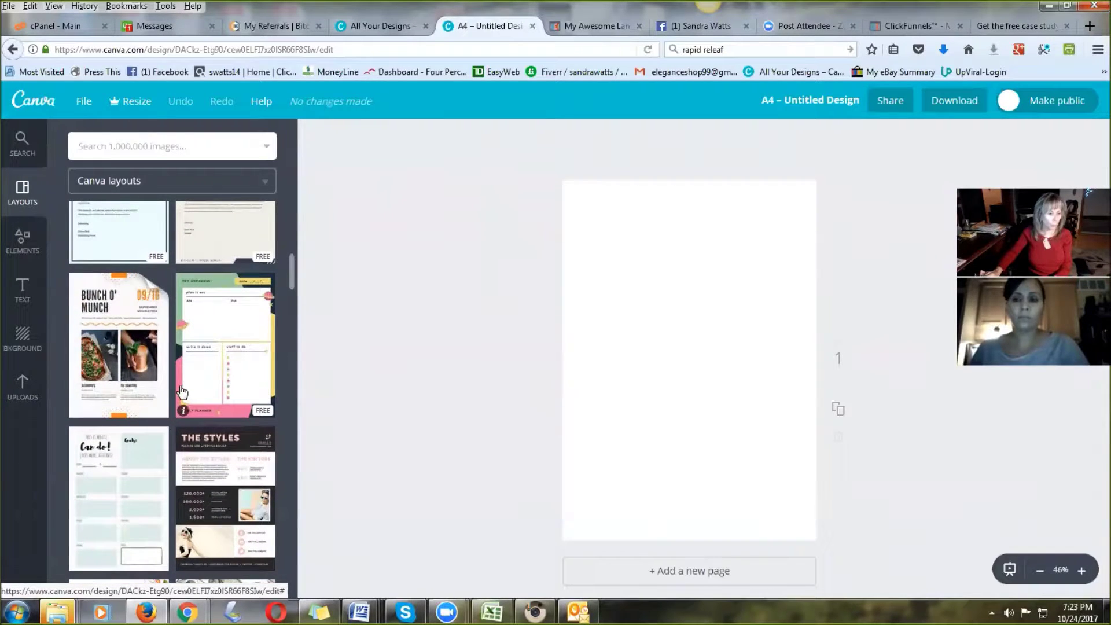
scroll(182, 391, "up", 3)
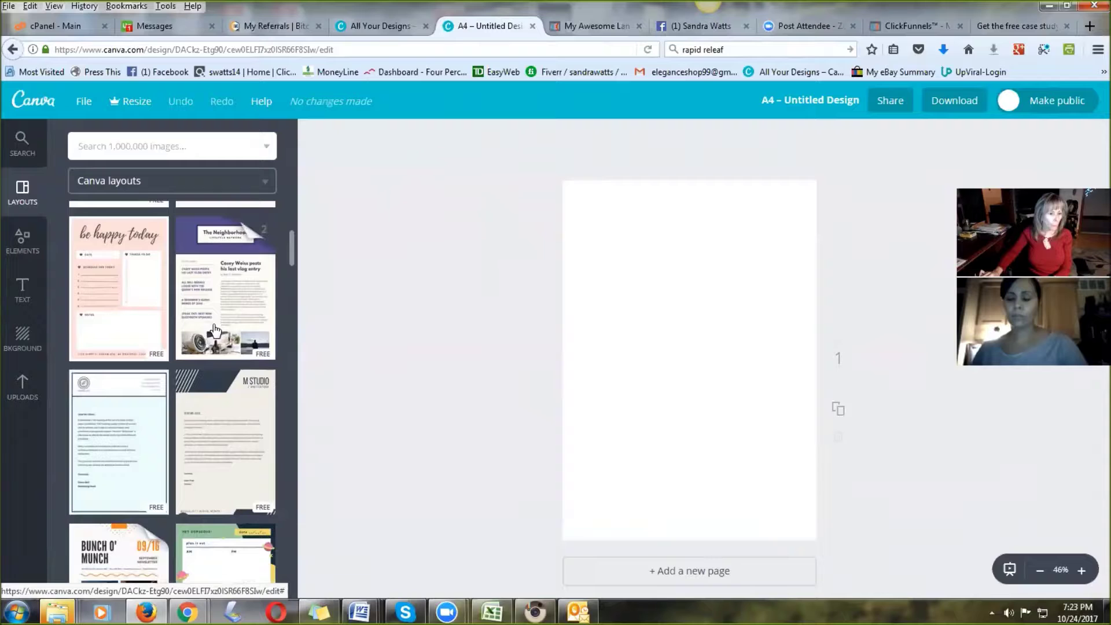
- Apply the first page of the "Simple Purple Pattern and Cream Newsletter" layout to the blank page
left_click(227, 307)
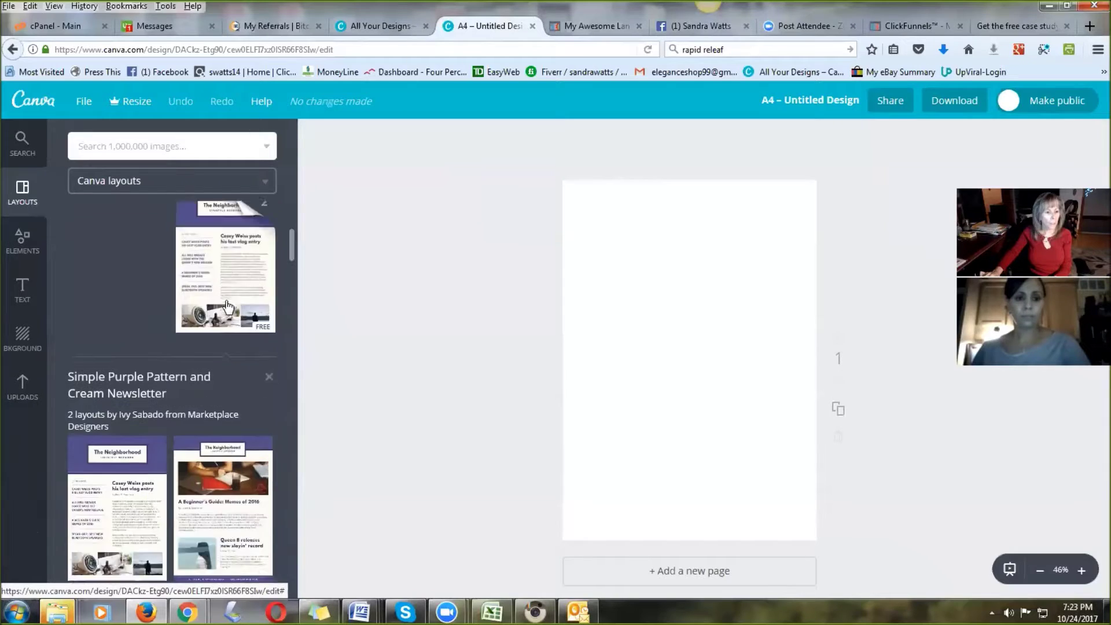
scroll(228, 312, "up", 5)
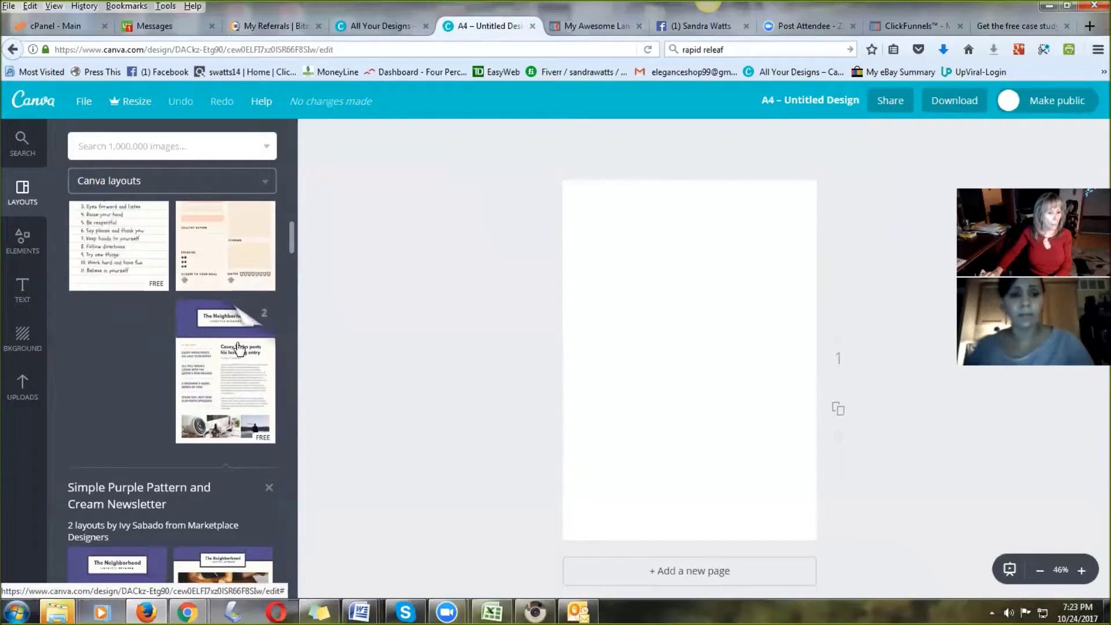
left_click(246, 324)
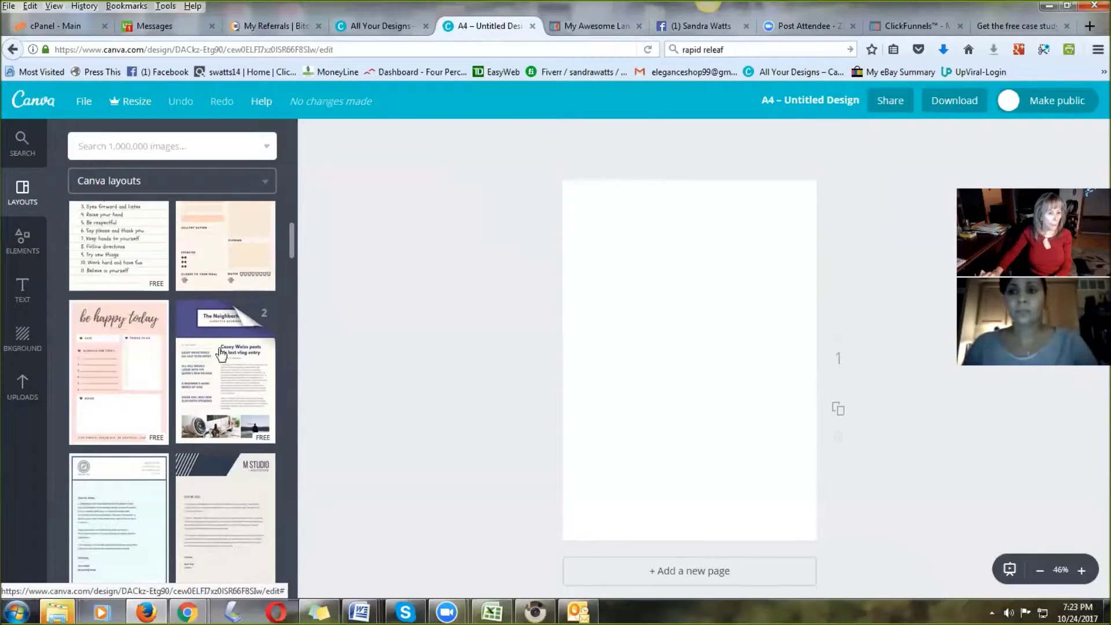
left_click(229, 371)
left_click_drag(226, 339, 596, 354)
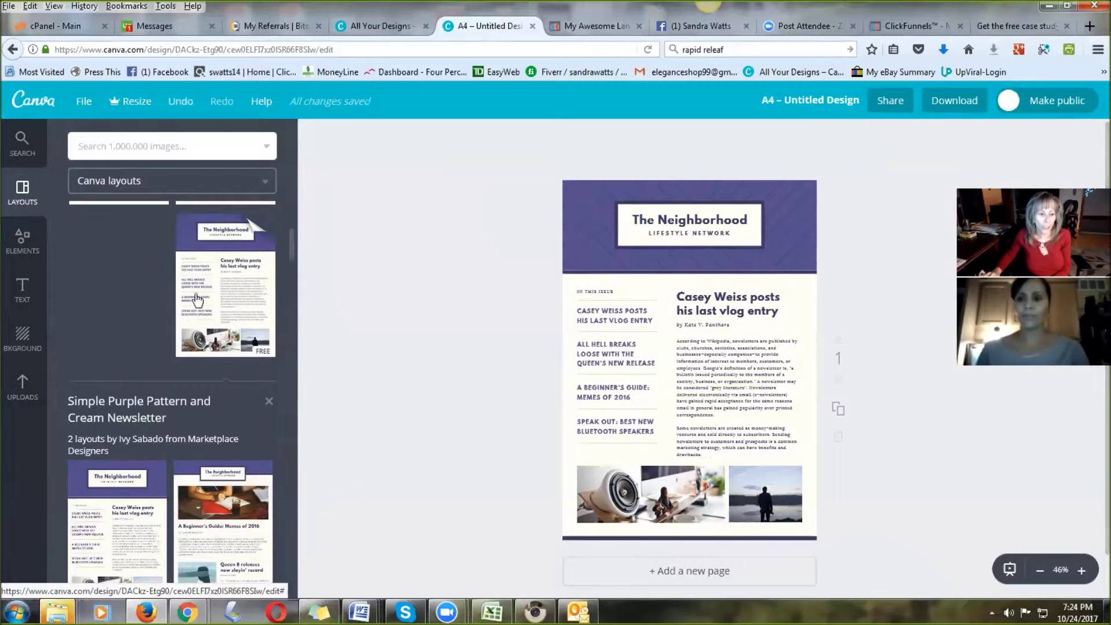
scroll(165, 493, "down", 3)
scroll(165, 493, "down", 1)
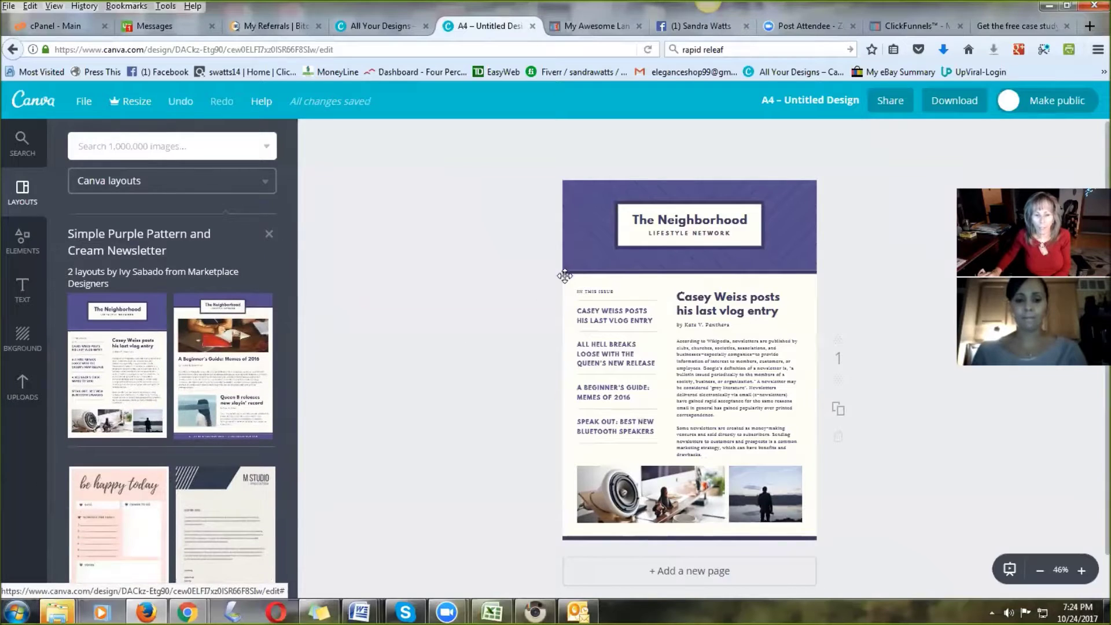
- Replace the header title "The Neighborhood" with "5 Tips to Great Hair"
left_click(676, 225)
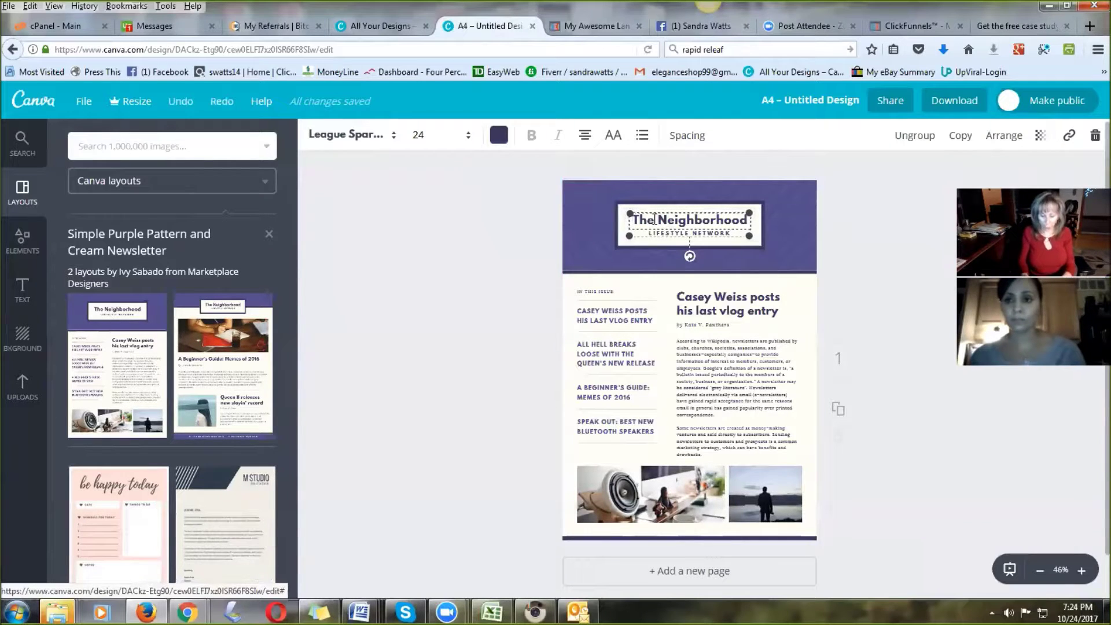
left_click(655, 219)
key("BackSpace")
key("BackSpace")
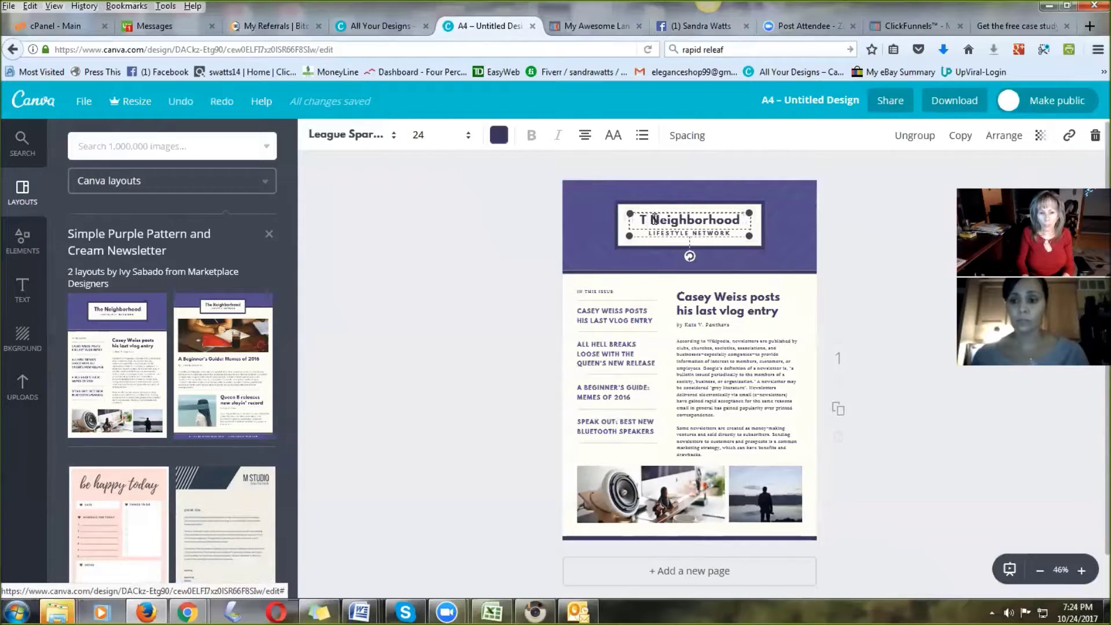
key("BackSpace")
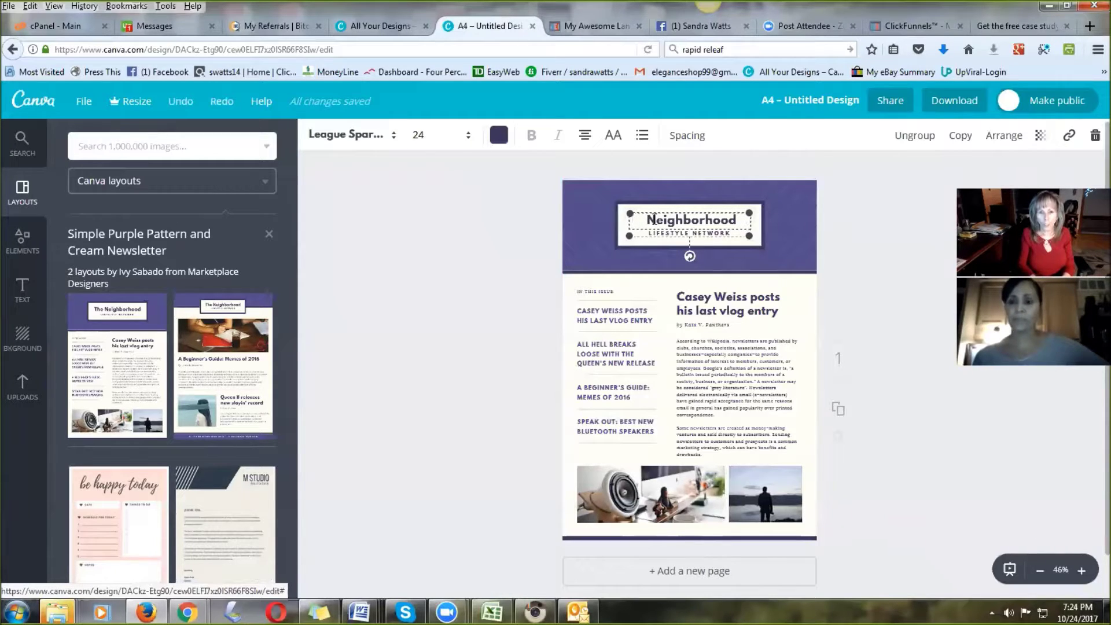
type("5 Tips to G")
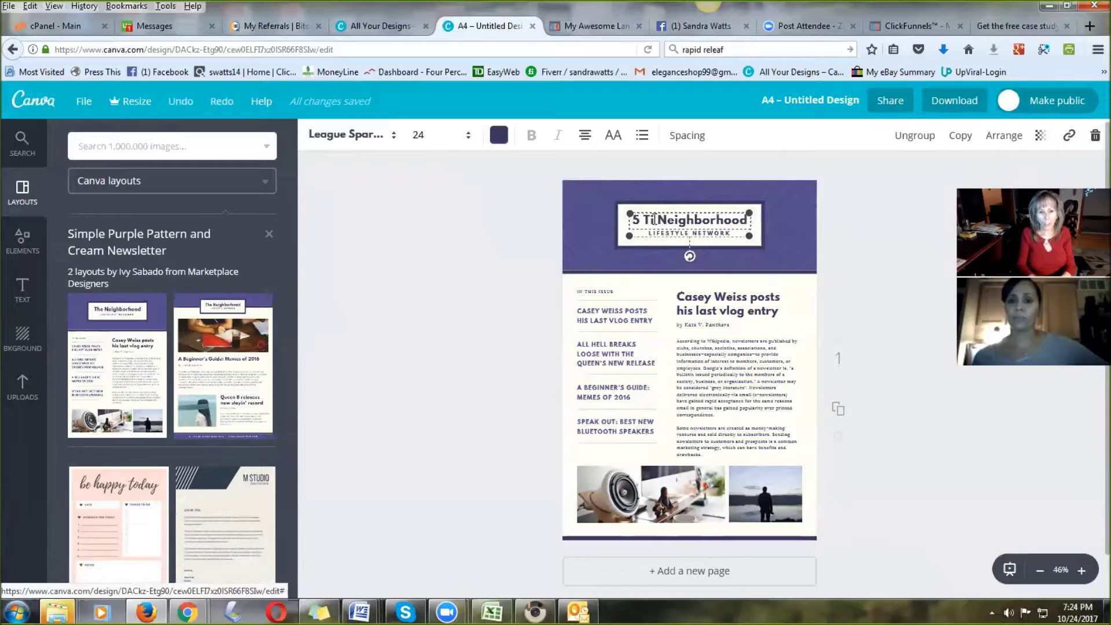
type("reat Hair")
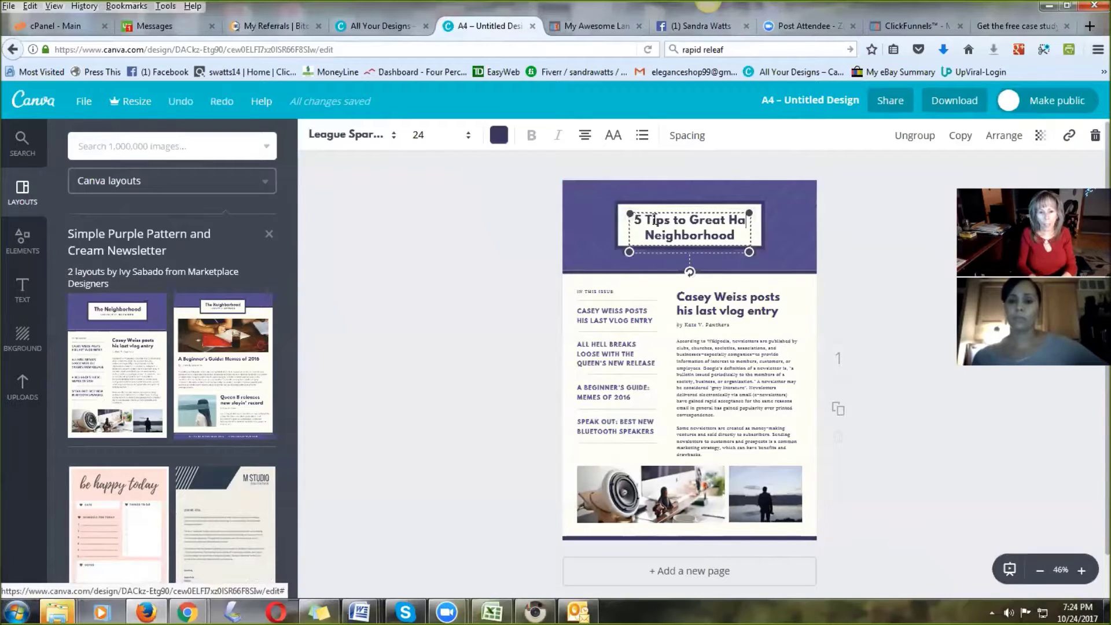
key("Delete")
key("Delete")
key("Delete")
key("Delete")
key("Delete")
key("Delete")
key("Delete")
key("Delete")
key("Delete")
key("Delete")
key("Delete")
key("Delete")
key("Delete")
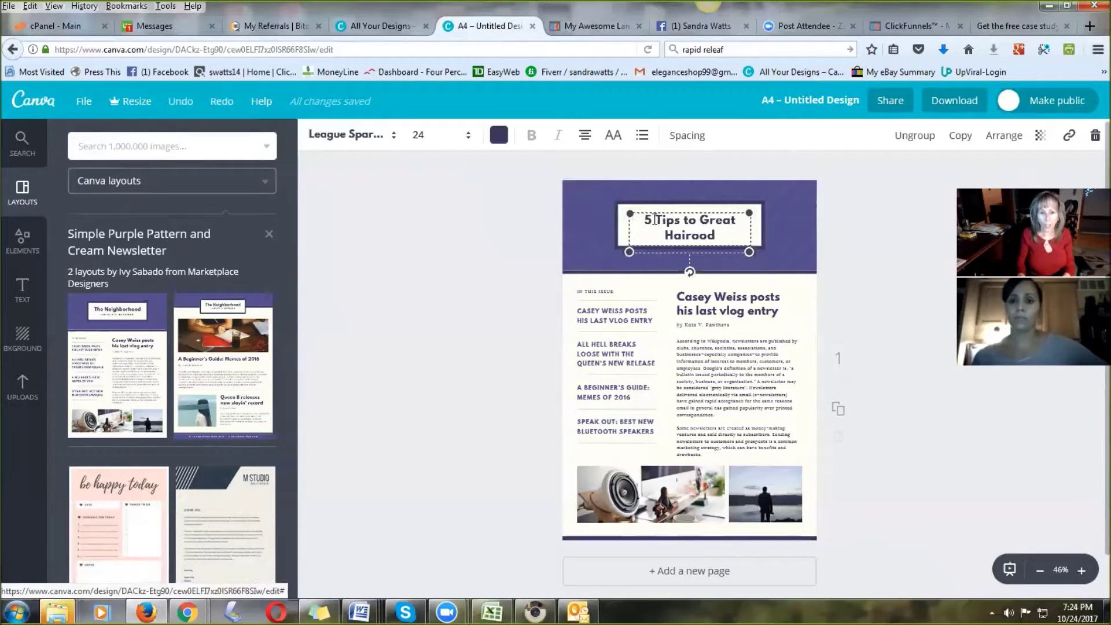
left_click(926, 299)
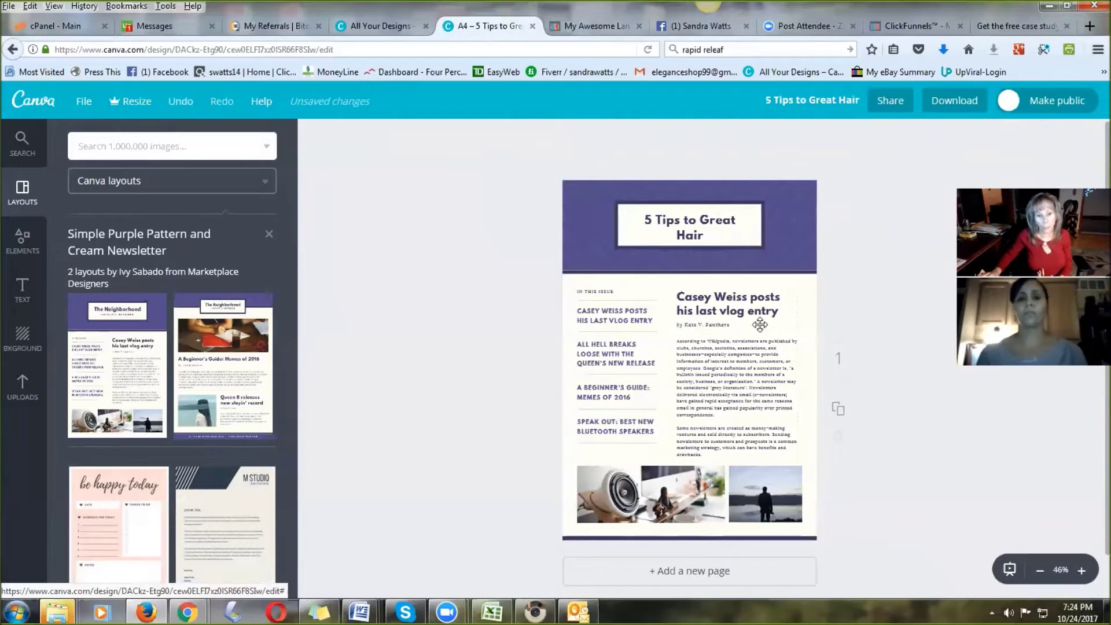
- Examine the editable text groups on the page: the article body, its heading and the issue headline list
left_click(718, 381)
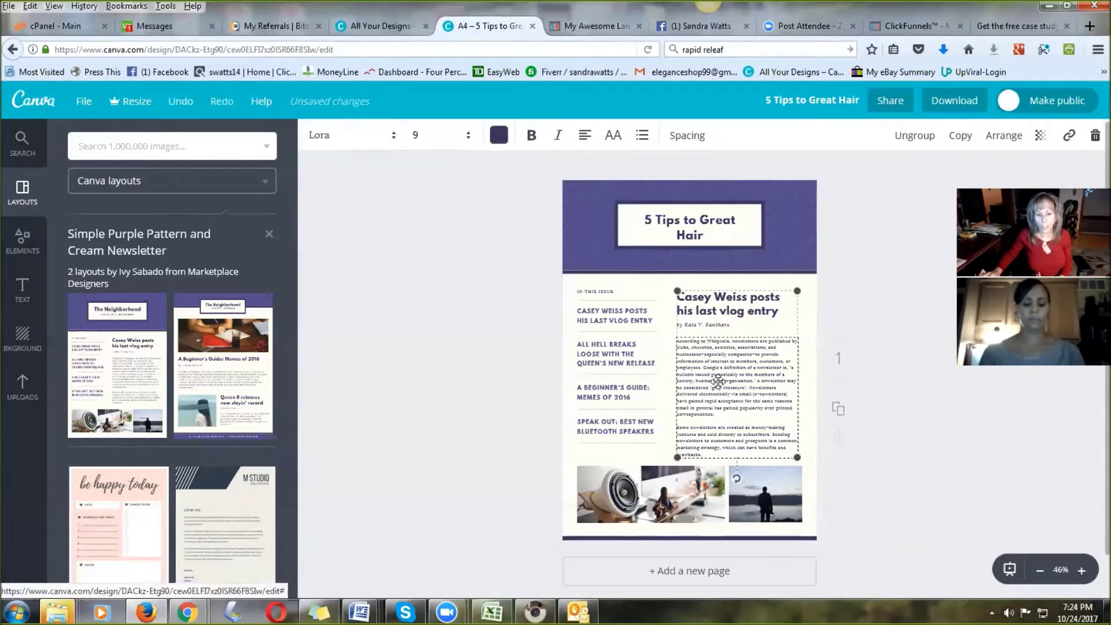
left_click(709, 300)
left_click(590, 353)
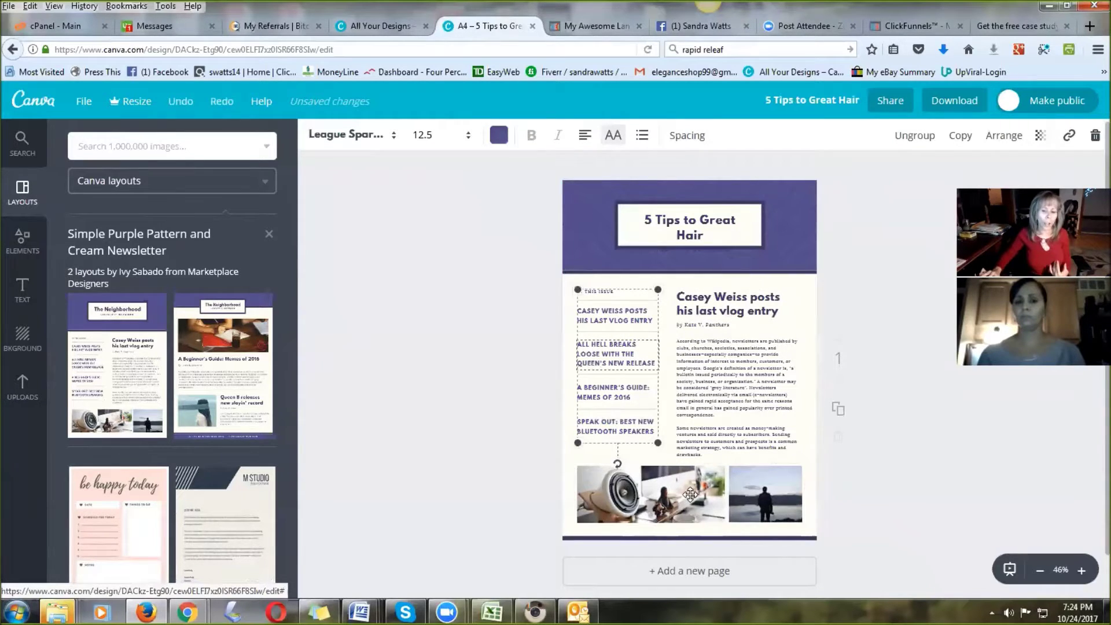
left_click(378, 433)
- Browse further Canva layouts beyond the purple newsletter set
scroll(360, 442, "down", 1)
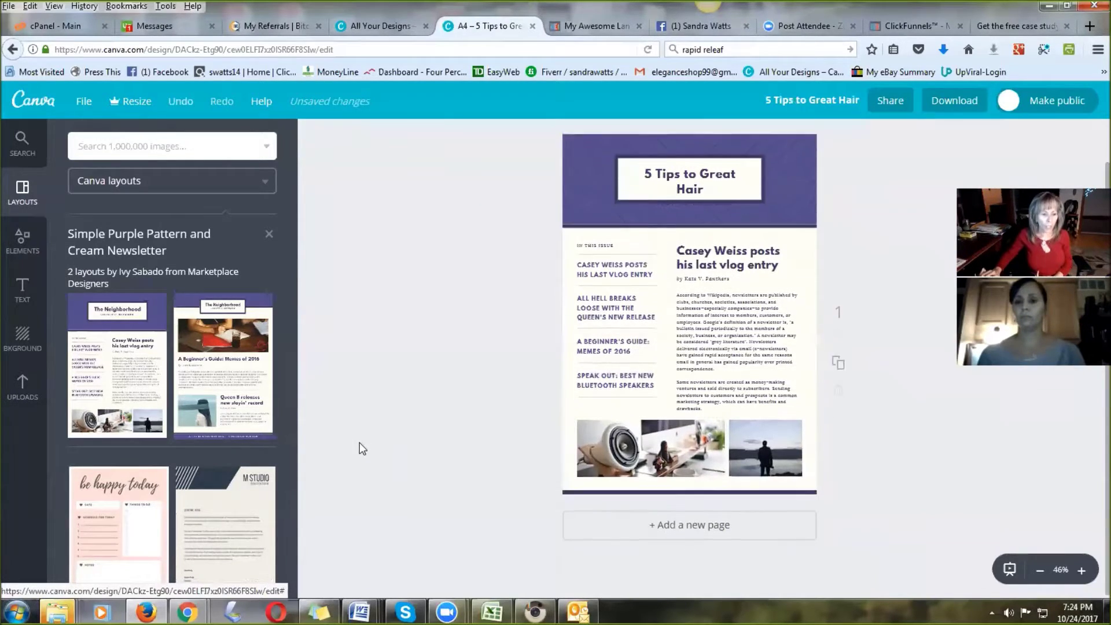
scroll(188, 432, "down", 10)
scroll(188, 432, "down", 8)
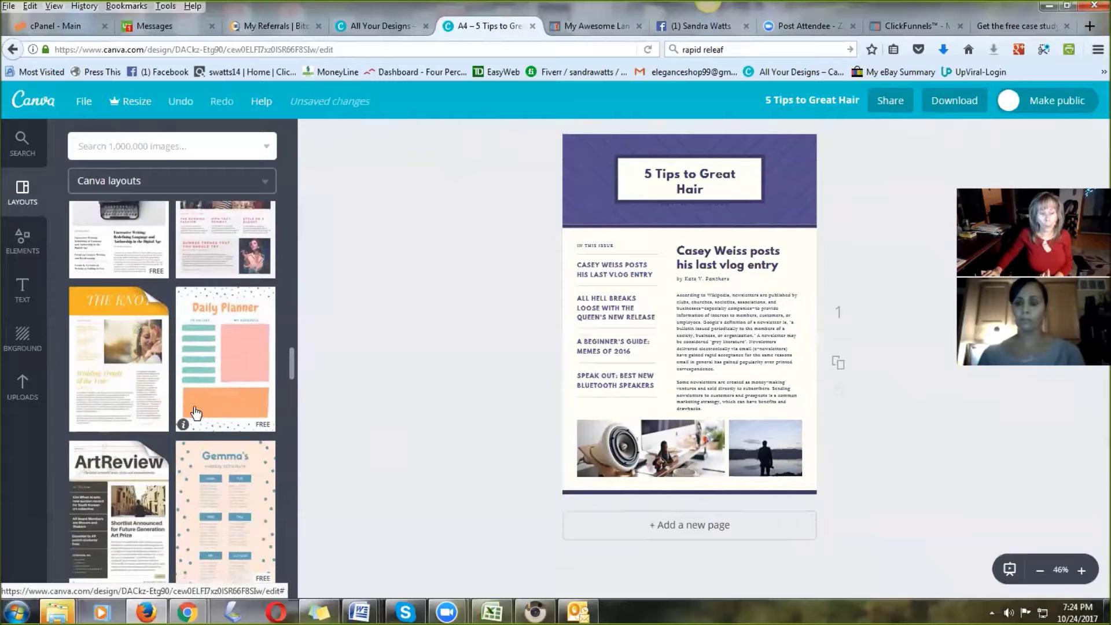
scroll(248, 402, "down", 5)
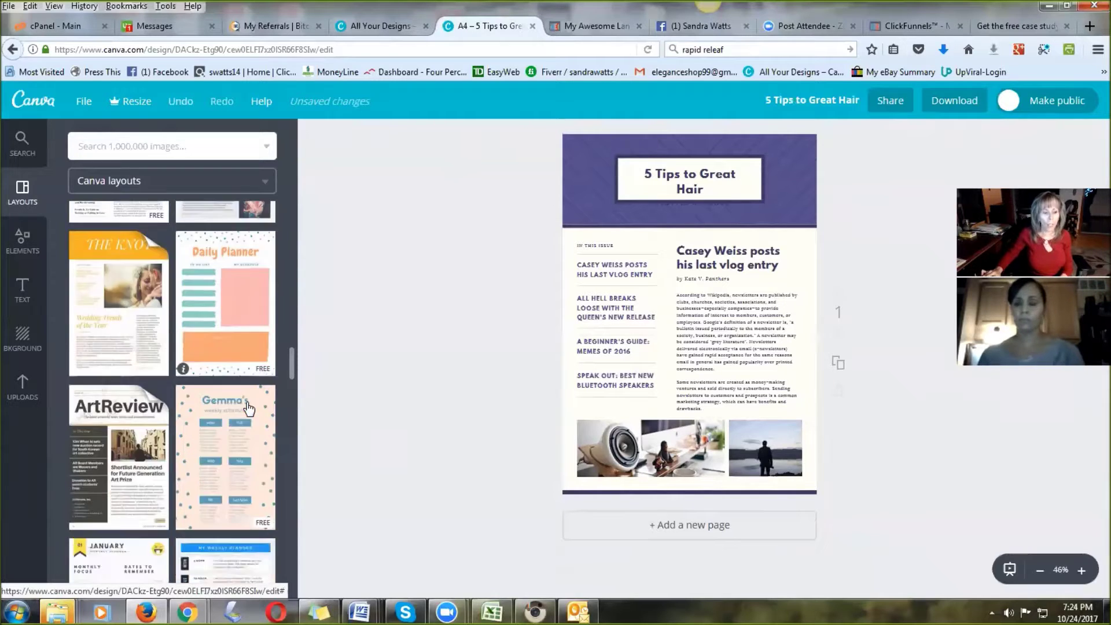
scroll(249, 409, "up", 2)
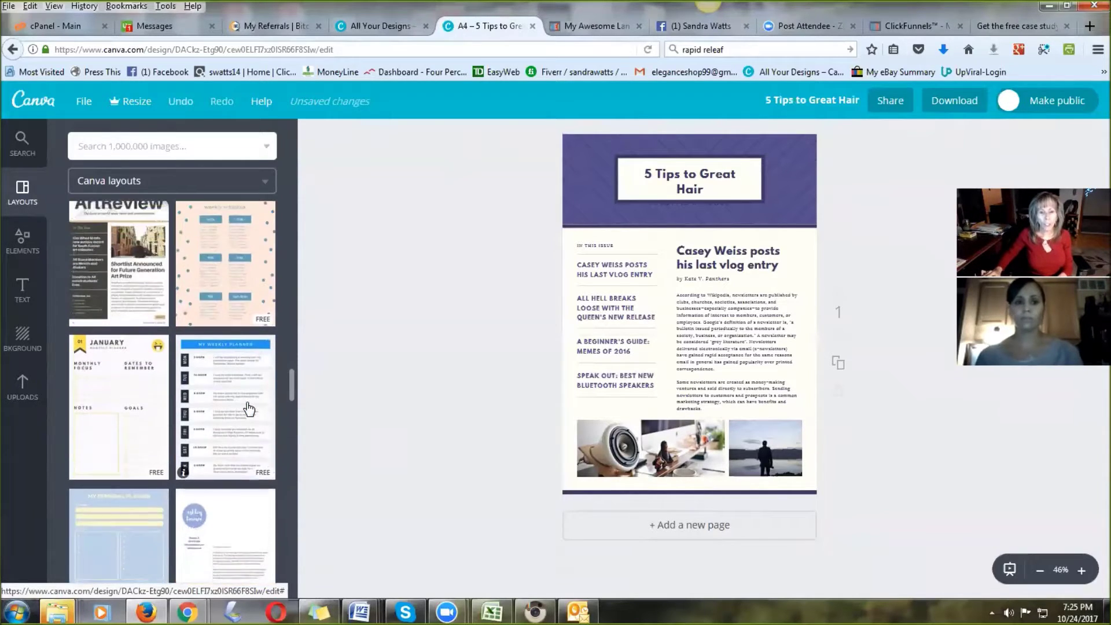